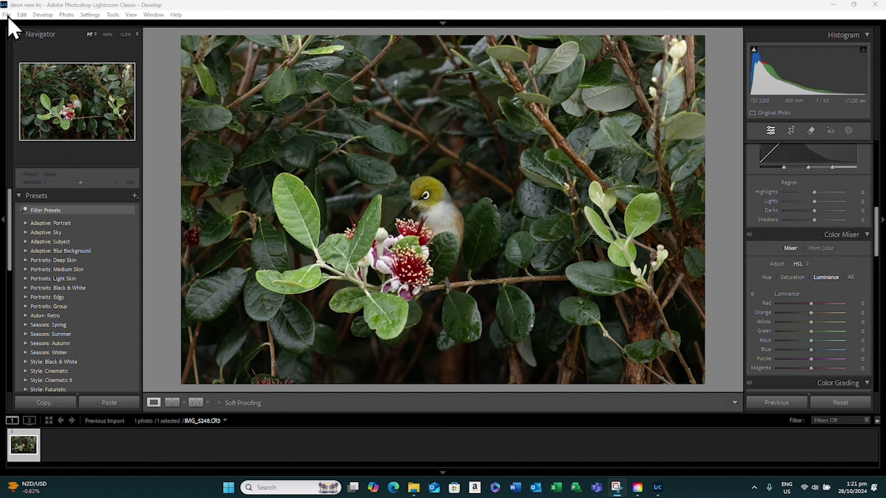
{"action": "left_click", "coordinate": [7, 15]}
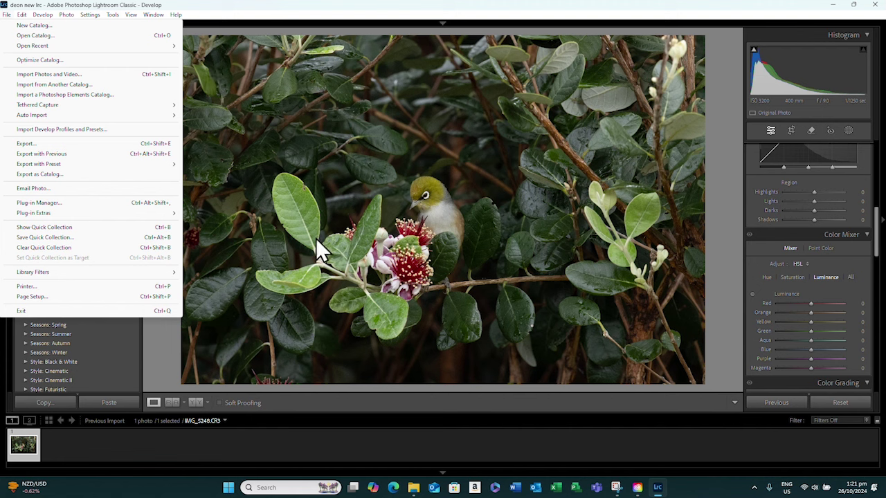
{"action": "left_click", "coordinate": [167, 344]}
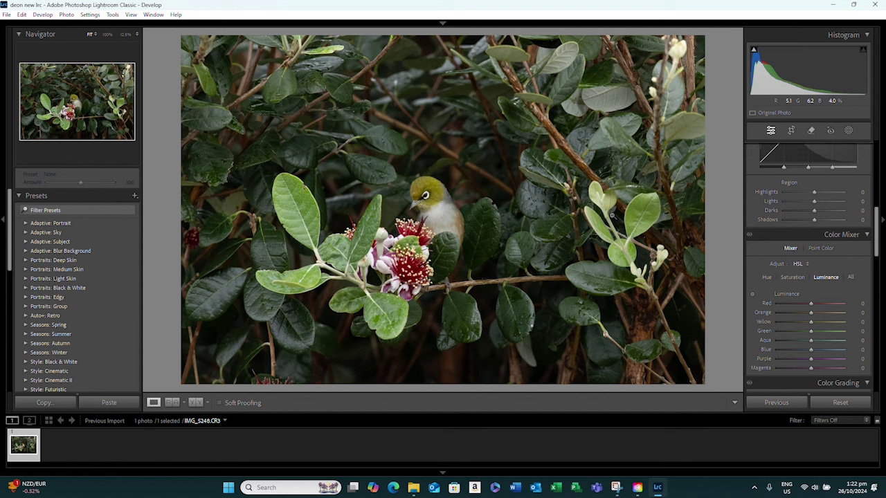
Step: Crop the photo tighter at its original aspect ratio, framing the bird and the red flower near the centre
{"action": "left_click", "coordinate": [791, 131]}
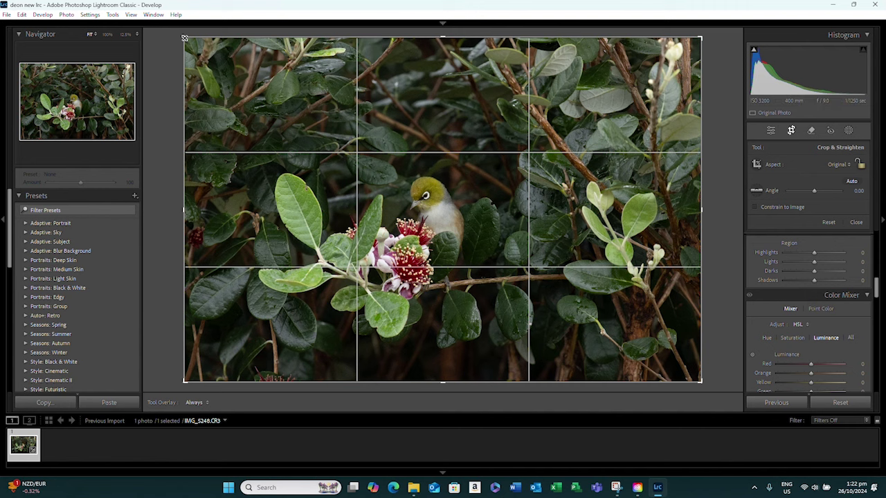
{"action": "left_click_drag", "start_coordinate": [186, 37], "coordinate": [228, 86]}
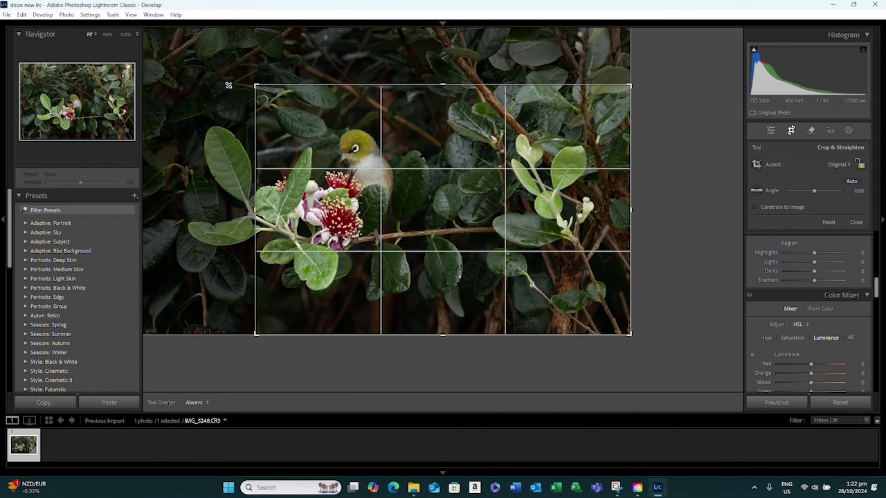
{"action": "left_click_drag", "start_coordinate": [342, 198], "coordinate": [458, 212]}
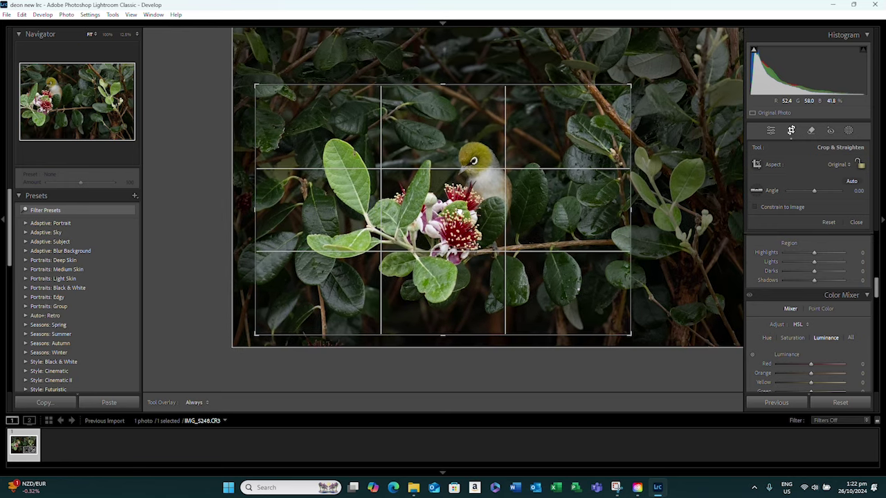
{"action": "left_click", "coordinate": [770, 131]}
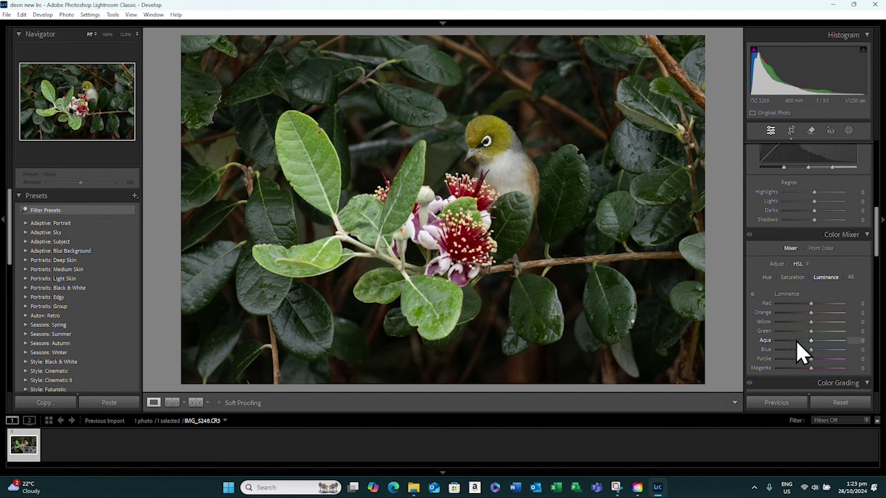
Step: Raise the photo's Vibrance to +19 and Saturation to +5
{"action": "scroll", "coordinate": [796, 340], "scroll_direction": "down", "scroll_amount": 3}
{"action": "scroll", "coordinate": [796, 341], "scroll_direction": "up", "scroll_amount": 10}
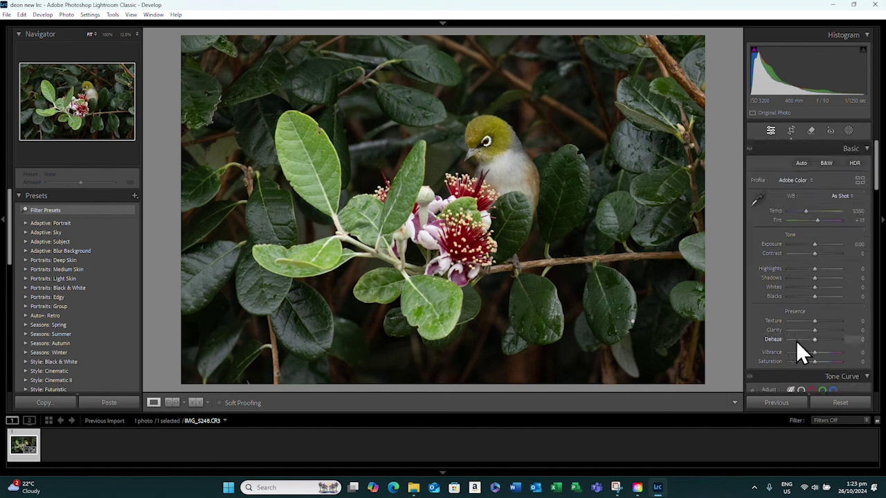
{"action": "scroll", "coordinate": [772, 338], "scroll_direction": "down", "scroll_amount": 3}
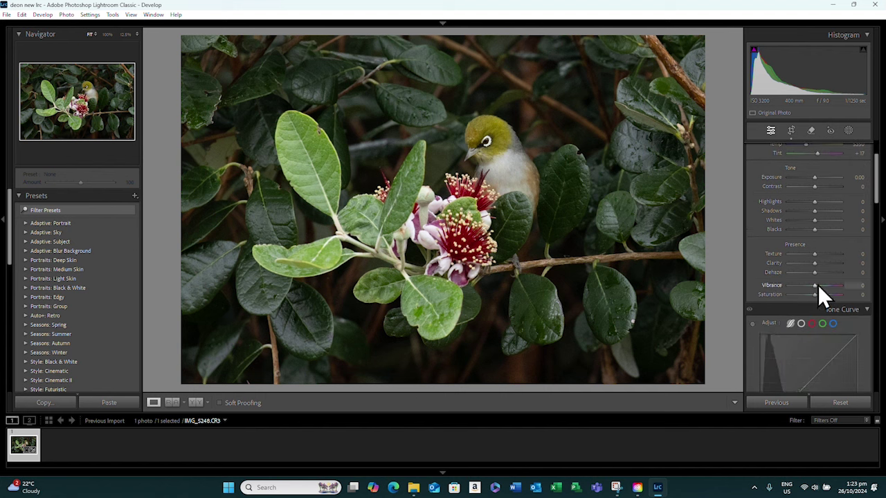
{"action": "left_click_drag", "start_coordinate": [815, 286], "coordinate": [818, 285]}
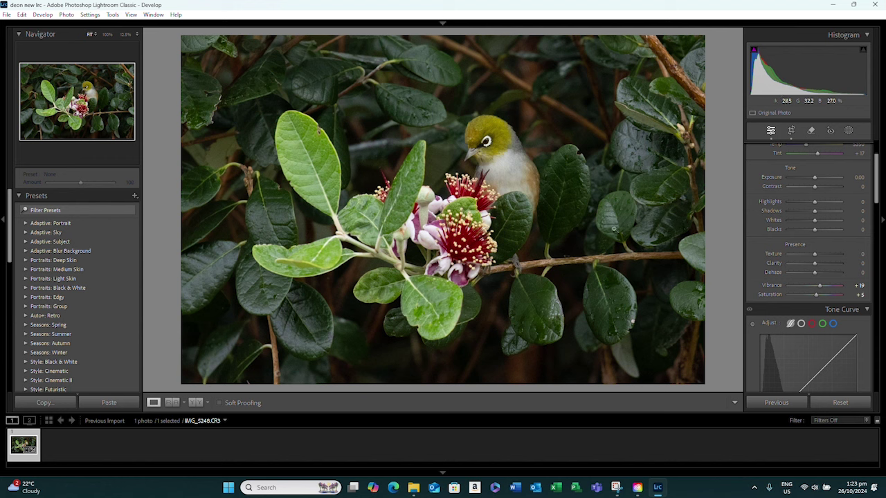
Step: Create a mask that selects the background and give it a subtracting brush
{"action": "left_click", "coordinate": [848, 132]}
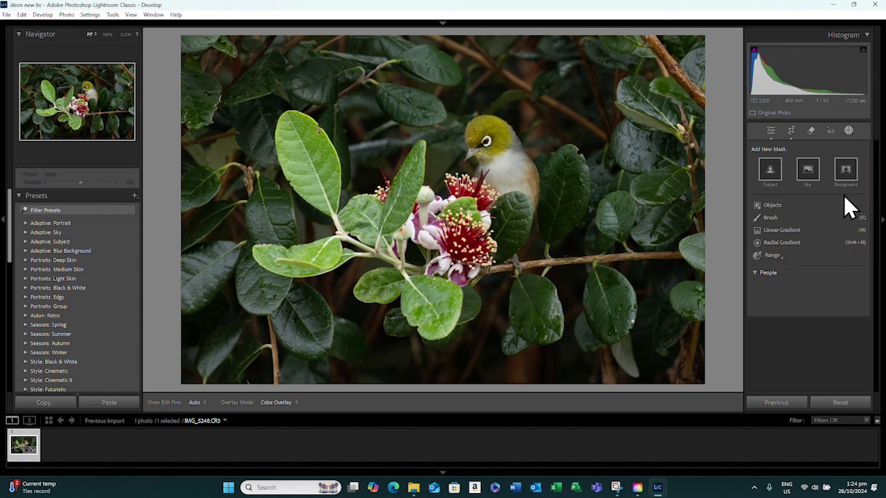
{"action": "left_click", "coordinate": [846, 170]}
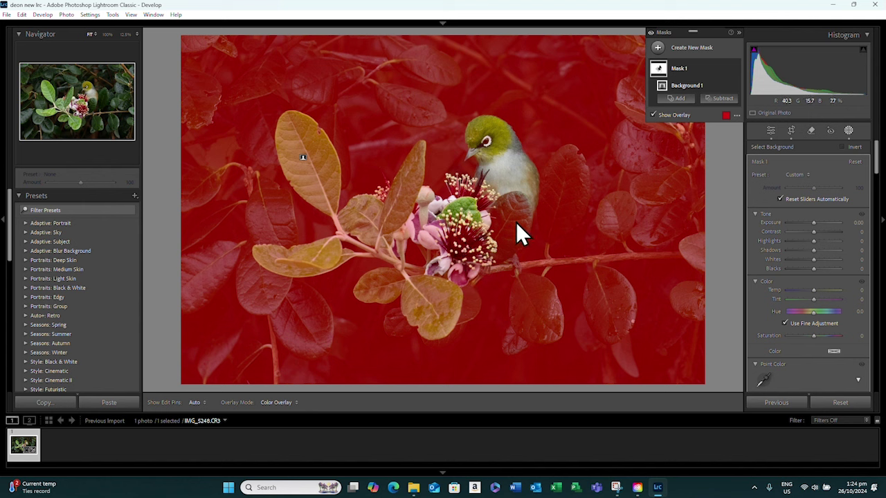
{"action": "left_click", "coordinate": [718, 99]}
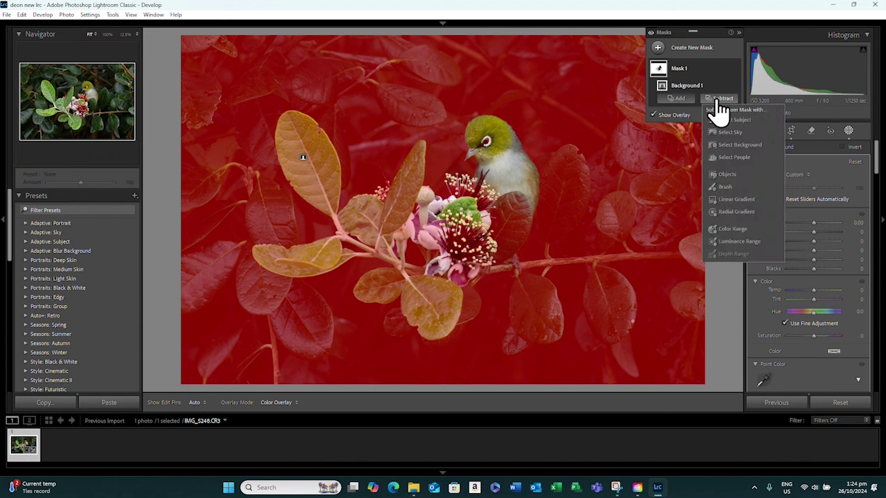
{"action": "left_click", "coordinate": [724, 187]}
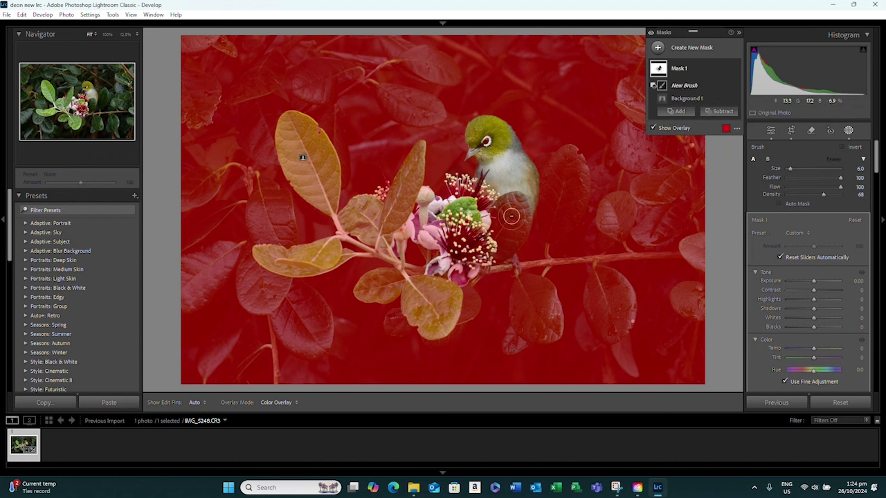
Step: Set the subtracting brush's size to 10 and its density to 85
{"action": "scroll", "coordinate": [513, 218], "scroll_direction": "up", "scroll_amount": 5}
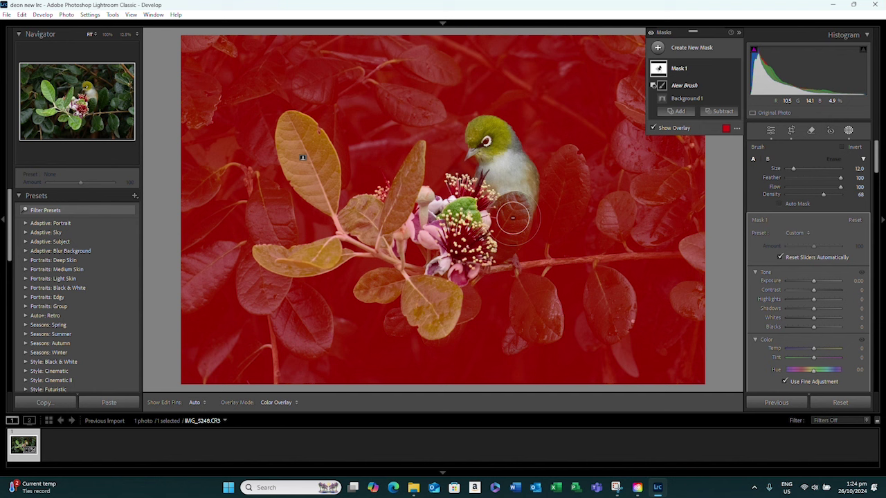
{"action": "scroll", "coordinate": [513, 218], "scroll_direction": "down", "scroll_amount": 6}
{"action": "scroll", "coordinate": [513, 218], "scroll_direction": "up", "scroll_amount": 6}
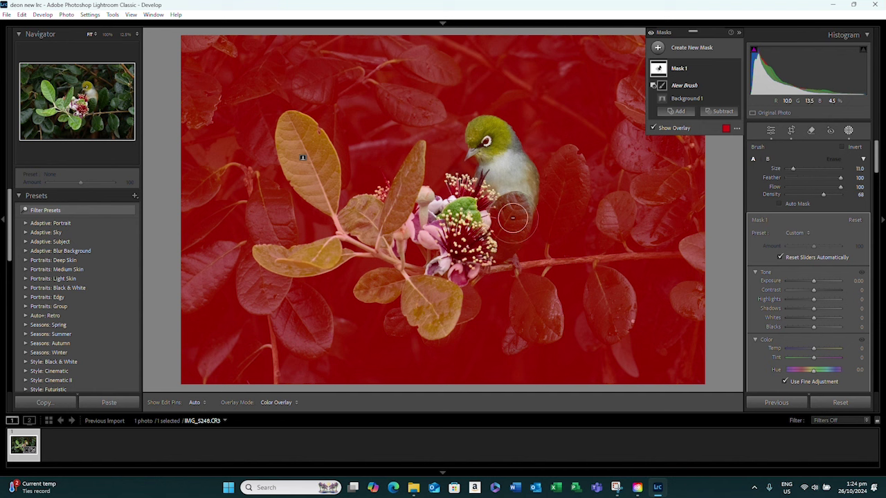
{"action": "scroll", "coordinate": [513, 218], "scroll_direction": "up", "scroll_amount": 1}
{"action": "scroll", "coordinate": [513, 218], "scroll_direction": "down", "scroll_amount": 4}
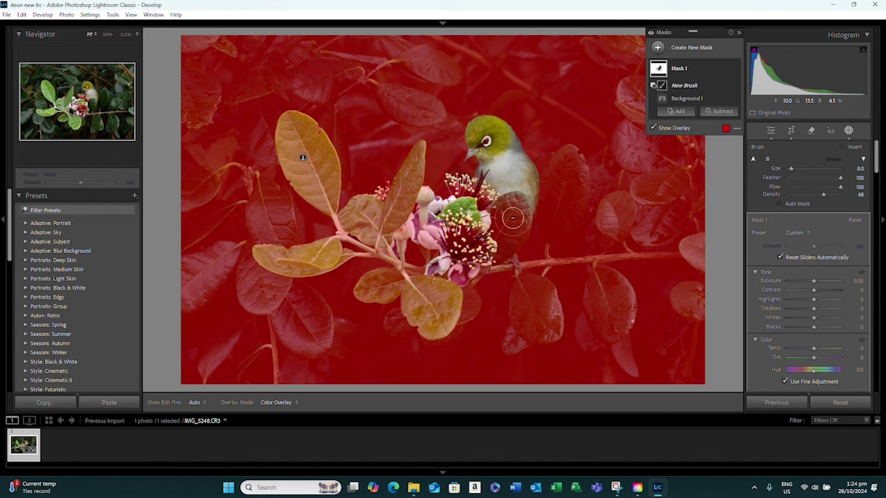
{"action": "scroll", "coordinate": [513, 218], "scroll_direction": "up", "scroll_amount": 2}
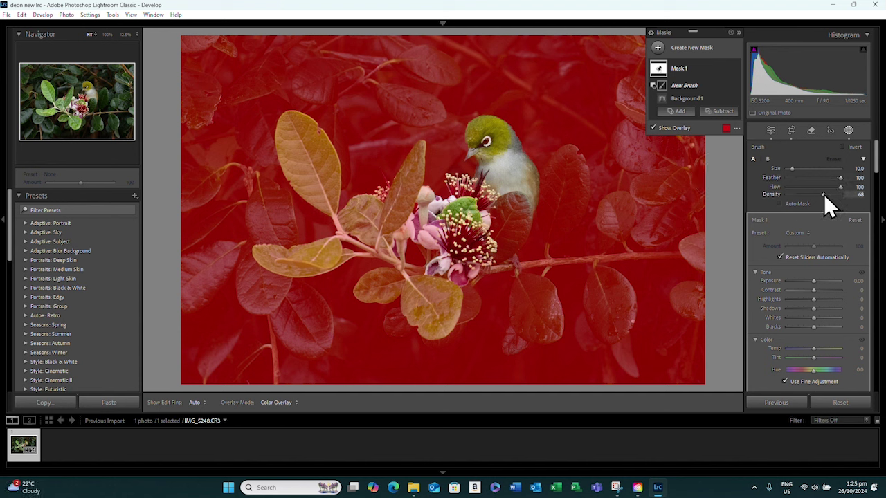
{"action": "left_click_drag", "start_coordinate": [824, 194], "coordinate": [832, 194]}
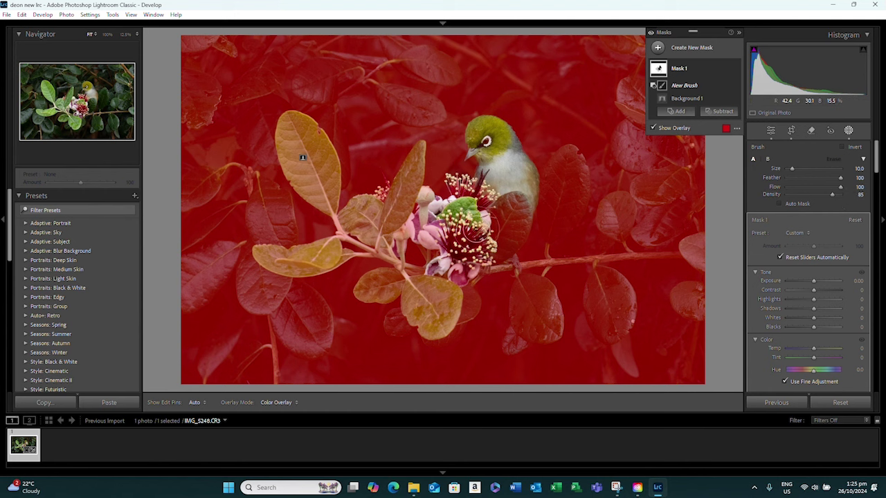
Step: Brush the background mask away from the leaves, stems and branch around the flower and bird, adjusting the brush size between 6 and 11
{"action": "key", "text": "shift+w"}
{"action": "mouse_move", "coordinate": [517, 205]}
{"action": "left_mouse_down"}
{"action": "mouse_move", "coordinate": [502, 248]}
{"action": "mouse_move", "coordinate": [519, 223]}
{"action": "mouse_move", "coordinate": [495, 273]}
{"action": "mouse_move", "coordinate": [484, 239]}
{"action": "mouse_move", "coordinate": [498, 201]}
{"action": "mouse_move", "coordinate": [454, 271]}
{"action": "mouse_move", "coordinate": [416, 223]}
{"action": "mouse_move", "coordinate": [398, 219]}
{"action": "mouse_move", "coordinate": [419, 148]}
{"action": "mouse_move", "coordinate": [375, 240]}
{"action": "mouse_move", "coordinate": [356, 207]}
{"action": "mouse_move", "coordinate": [357, 257]}
{"action": "mouse_move", "coordinate": [402, 259]}
{"action": "mouse_move", "coordinate": [447, 235]}
{"action": "mouse_move", "coordinate": [398, 274]}
{"action": "mouse_move", "coordinate": [433, 301]}
{"action": "mouse_move", "coordinate": [464, 262]}
{"action": "mouse_move", "coordinate": [478, 263]}
{"action": "mouse_move", "coordinate": [415, 221]}
{"action": "mouse_move", "coordinate": [483, 194]}
{"action": "mouse_move", "coordinate": [507, 209]}
{"action": "mouse_move", "coordinate": [506, 235]}
{"action": "mouse_move", "coordinate": [533, 179]}
{"action": "left_mouse_up"}
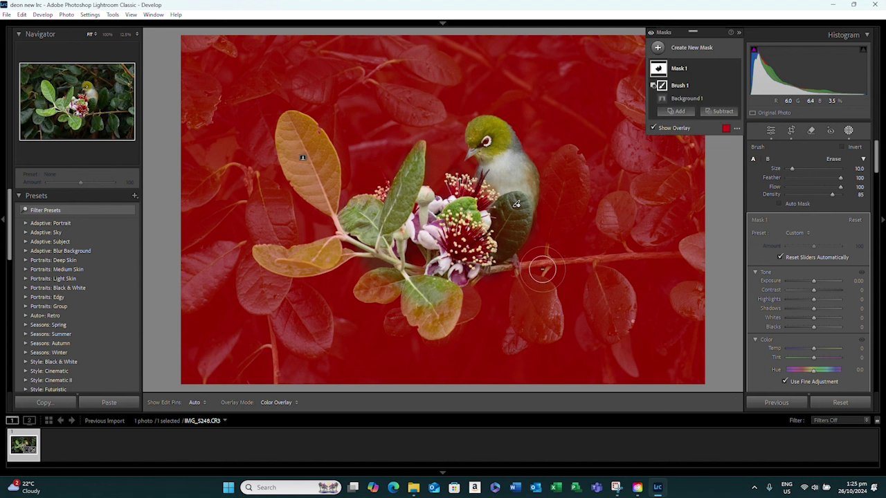
{"action": "scroll", "coordinate": [534, 263], "scroll_direction": "down", "scroll_amount": 4}
{"action": "mouse_move", "coordinate": [507, 270]}
{"action": "left_mouse_down"}
{"action": "mouse_move", "coordinate": [601, 258]}
{"action": "mouse_move", "coordinate": [551, 263]}
{"action": "mouse_move", "coordinate": [547, 272]}
{"action": "mouse_move", "coordinate": [549, 246]}
{"action": "left_mouse_up"}
{"action": "mouse_move", "coordinate": [518, 271]}
{"action": "left_mouse_down"}
{"action": "mouse_move", "coordinate": [531, 188]}
{"action": "mouse_move", "coordinate": [563, 206]}
{"action": "mouse_move", "coordinate": [556, 237]}
{"action": "mouse_move", "coordinate": [577, 196]}
{"action": "mouse_move", "coordinate": [574, 171]}
{"action": "mouse_move", "coordinate": [546, 183]}
{"action": "mouse_move", "coordinate": [545, 244]}
{"action": "mouse_move", "coordinate": [551, 185]}
{"action": "mouse_move", "coordinate": [568, 161]}
{"action": "mouse_move", "coordinate": [577, 197]}
{"action": "mouse_move", "coordinate": [557, 242]}
{"action": "left_mouse_up"}
{"action": "scroll", "coordinate": [540, 197], "scroll_direction": "up", "scroll_amount": 5}
{"action": "mouse_move", "coordinate": [534, 297]}
{"action": "left_mouse_down"}
{"action": "mouse_move", "coordinate": [519, 286]}
{"action": "mouse_move", "coordinate": [522, 311]}
{"action": "mouse_move", "coordinate": [537, 291]}
{"action": "mouse_move", "coordinate": [531, 313]}
{"action": "left_mouse_up"}
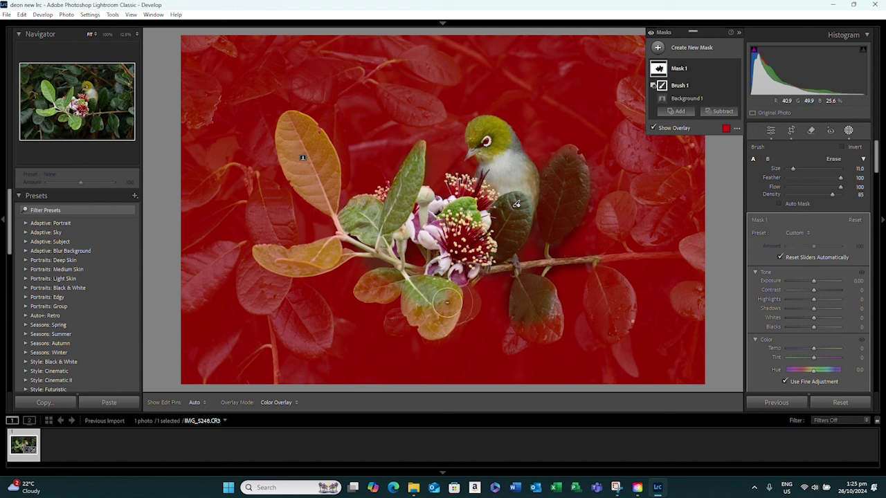
{"action": "mouse_move", "coordinate": [459, 299]}
{"action": "left_mouse_down"}
{"action": "mouse_move", "coordinate": [379, 284]}
{"action": "mouse_move", "coordinate": [345, 253]}
{"action": "mouse_move", "coordinate": [330, 255]}
{"action": "mouse_move", "coordinate": [328, 209]}
{"action": "mouse_move", "coordinate": [314, 190]}
{"action": "mouse_move", "coordinate": [325, 188]}
{"action": "mouse_move", "coordinate": [329, 168]}
{"action": "mouse_move", "coordinate": [315, 189]}
{"action": "mouse_move", "coordinate": [290, 152]}
{"action": "mouse_move", "coordinate": [320, 159]}
{"action": "mouse_move", "coordinate": [327, 211]}
{"action": "mouse_move", "coordinate": [347, 222]}
{"action": "mouse_move", "coordinate": [369, 258]}
{"action": "mouse_move", "coordinate": [409, 255]}
{"action": "mouse_move", "coordinate": [422, 268]}
{"action": "mouse_move", "coordinate": [378, 297]}
{"action": "mouse_move", "coordinate": [434, 277]}
{"action": "mouse_move", "coordinate": [504, 206]}
{"action": "mouse_move", "coordinate": [493, 216]}
{"action": "mouse_move", "coordinate": [495, 256]}
{"action": "mouse_move", "coordinate": [518, 296]}
{"action": "mouse_move", "coordinate": [542, 313]}
{"action": "mouse_move", "coordinate": [533, 290]}
{"action": "left_mouse_up"}
{"action": "scroll", "coordinate": [588, 259], "scroll_direction": "down", "scroll_amount": 2}
{"action": "scroll", "coordinate": [587, 259], "scroll_direction": "down", "scroll_amount": 3}
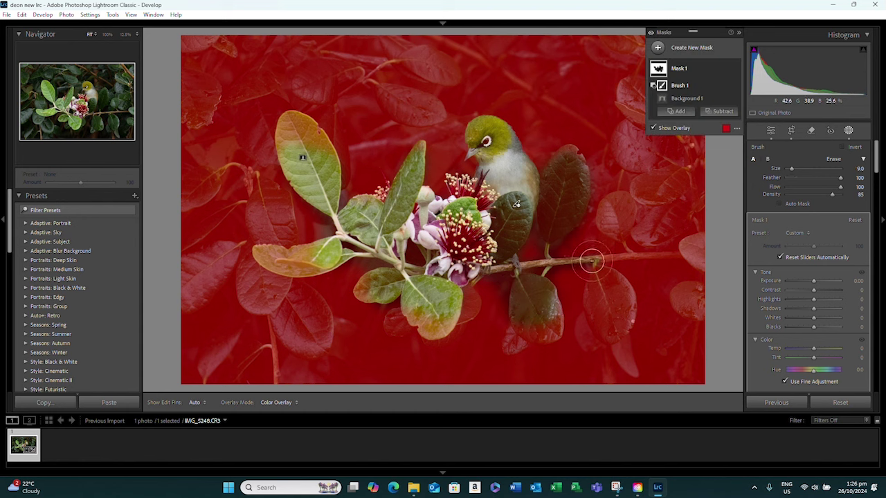
{"action": "mouse_move", "coordinate": [592, 261]}
{"action": "left_mouse_down"}
{"action": "mouse_move", "coordinate": [617, 259]}
{"action": "mouse_move", "coordinate": [579, 252]}
{"action": "left_mouse_up"}
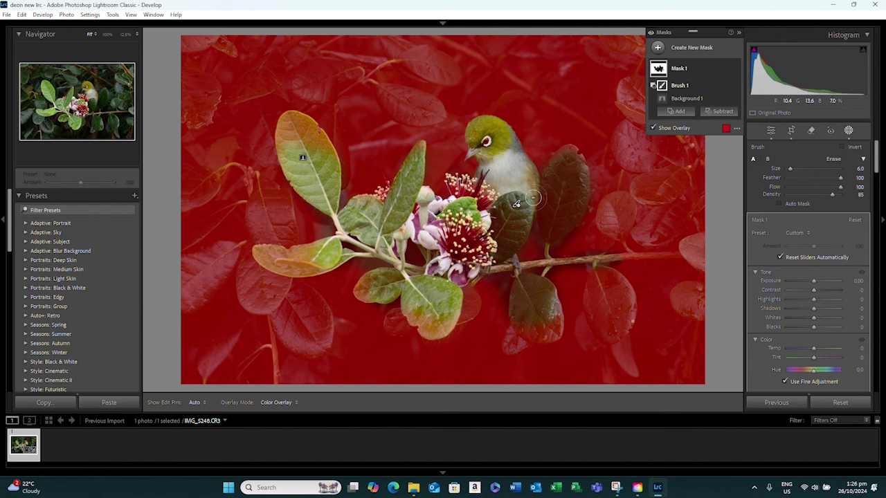
{"action": "left_click_drag", "start_coordinate": [534, 185], "coordinate": [497, 266]}
Step: Darken the masked background to an exposure of -0.63 and leave masking
{"action": "left_click_drag", "start_coordinate": [814, 282], "coordinate": [810, 282]}
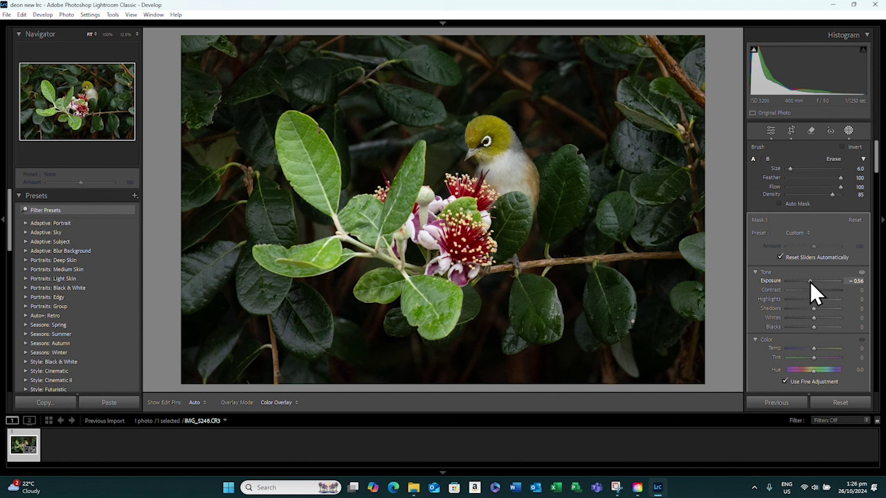
{"action": "scroll", "coordinate": [810, 281], "scroll_direction": "down", "scroll_amount": 2}
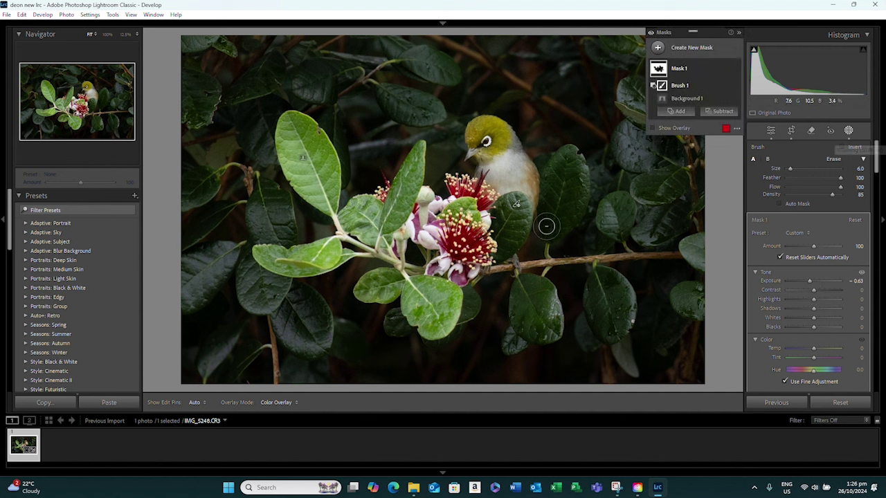
{"action": "left_click", "coordinate": [849, 130]}
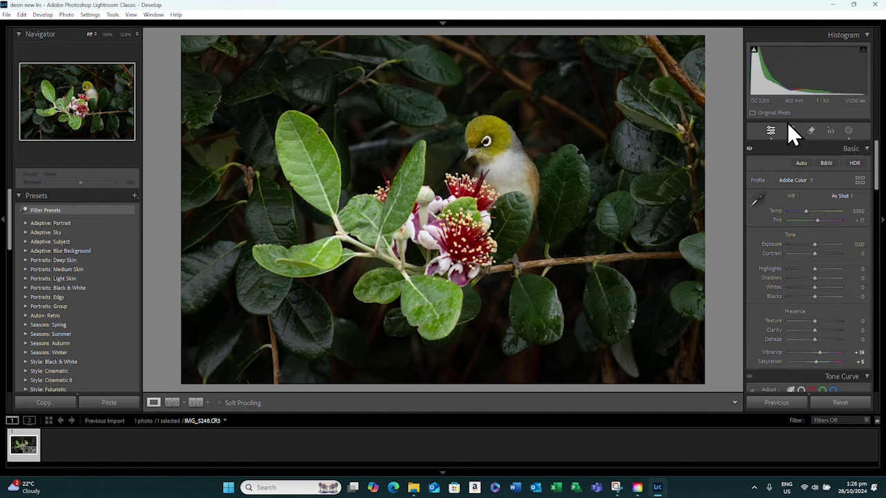
Step: Create a second mask that selects the subject
{"action": "left_click", "coordinate": [849, 131]}
{"action": "left_click", "coordinate": [659, 48]}
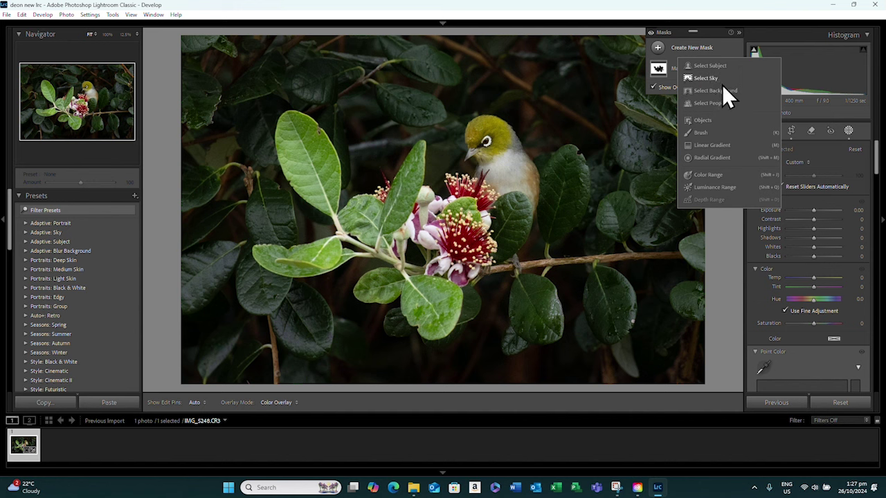
{"action": "left_click", "coordinate": [717, 67]}
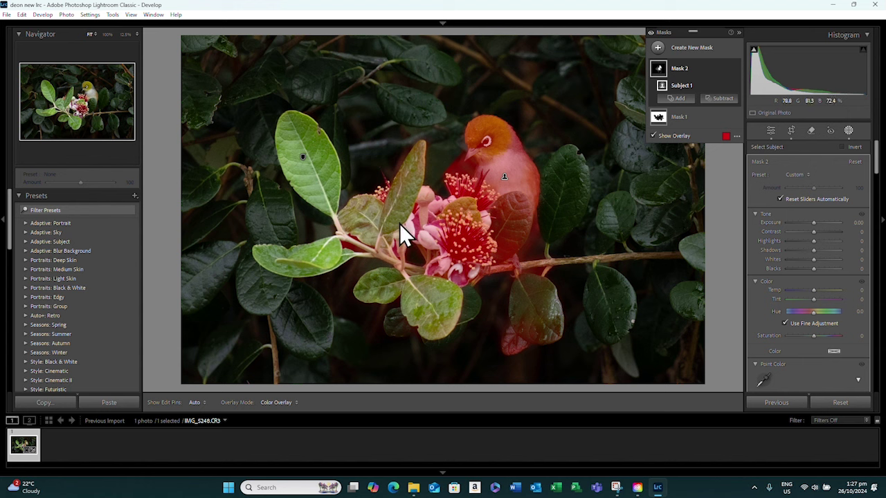
{"action": "left_click", "coordinate": [680, 100]}
{"action": "left_click", "coordinate": [684, 187]}
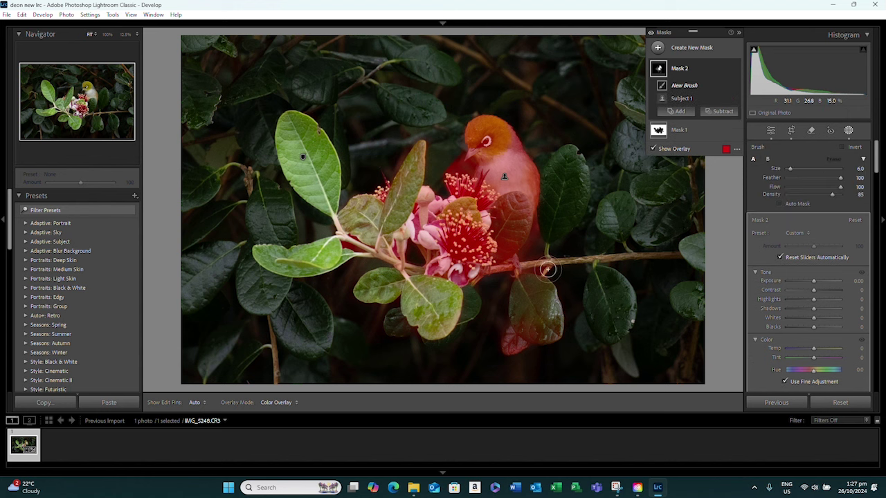
{"action": "key", "text": "h"}
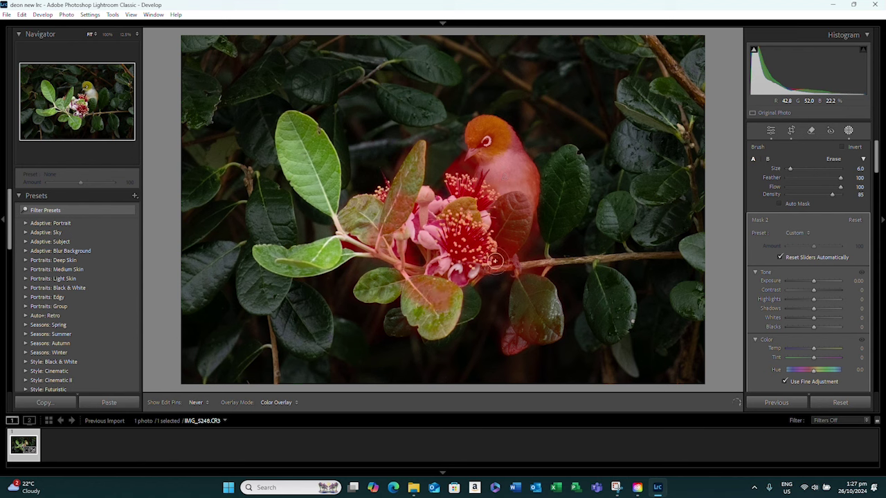
{"action": "left_click_drag", "start_coordinate": [540, 265], "coordinate": [570, 263]}
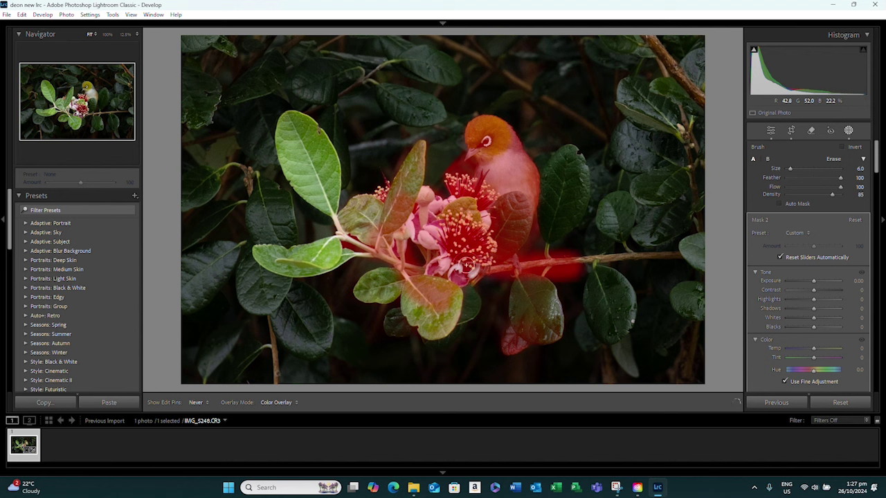
{"action": "key", "text": "h"}
{"action": "left_click", "coordinate": [24, 16]}
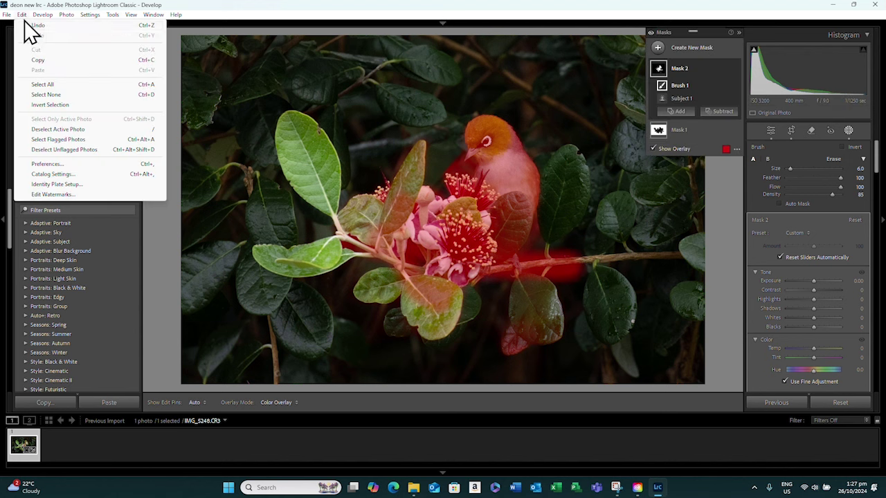
{"action": "left_click", "coordinate": [30, 27]}
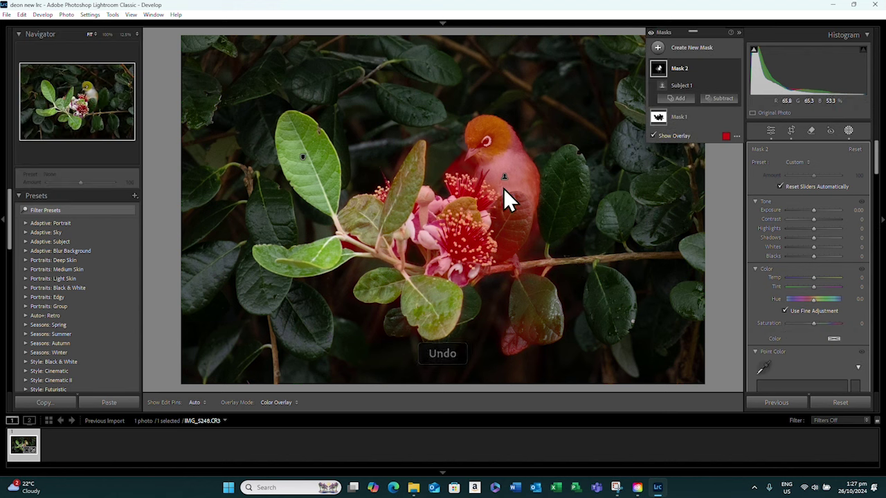
Step: Add a brush to the subject mask and paint over the leaves and stem beside and below the flower
{"action": "left_click", "coordinate": [679, 98]}
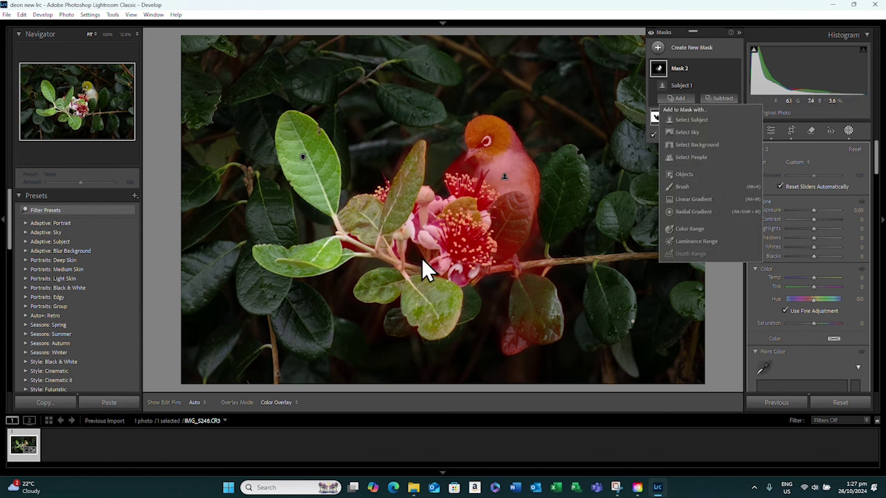
{"action": "left_click", "coordinate": [679, 186]}
{"action": "mouse_move", "coordinate": [388, 239]}
{"action": "left_mouse_down"}
{"action": "mouse_move", "coordinate": [390, 218]}
{"action": "mouse_move", "coordinate": [360, 231]}
{"action": "mouse_move", "coordinate": [397, 228]}
{"action": "mouse_move", "coordinate": [410, 194]}
{"action": "left_mouse_up"}
{"action": "mouse_move", "coordinate": [371, 219]}
{"action": "left_mouse_down"}
{"action": "mouse_move", "coordinate": [398, 267]}
{"action": "mouse_move", "coordinate": [393, 289]}
{"action": "mouse_move", "coordinate": [418, 274]}
{"action": "mouse_move", "coordinate": [416, 301]}
{"action": "mouse_move", "coordinate": [442, 278]}
{"action": "mouse_move", "coordinate": [445, 294]}
{"action": "mouse_move", "coordinate": [462, 290]}
{"action": "mouse_move", "coordinate": [458, 268]}
{"action": "mouse_move", "coordinate": [481, 258]}
{"action": "mouse_move", "coordinate": [481, 247]}
{"action": "mouse_move", "coordinate": [420, 207]}
{"action": "mouse_move", "coordinate": [488, 204]}
{"action": "left_mouse_up"}
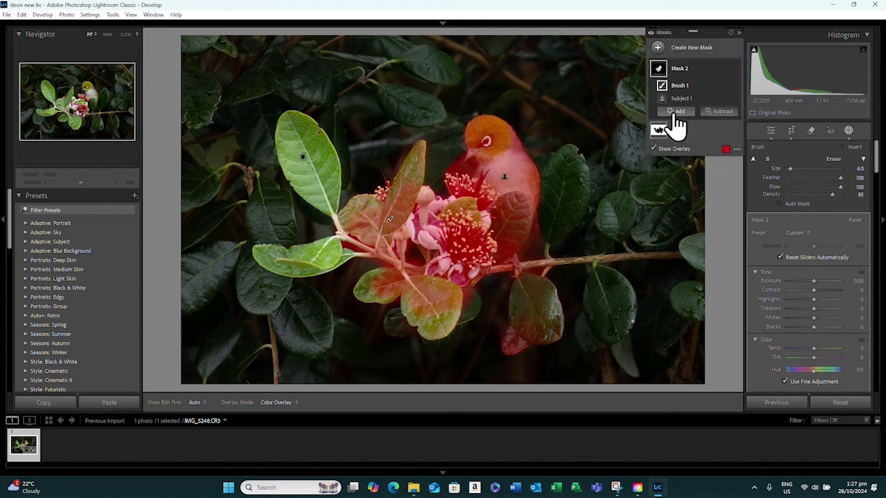
Step: Subtract a size 3 brush from the subject mask to clear the spill around the flower, the bird and the leaves below
{"action": "left_click", "coordinate": [719, 112]}
{"action": "left_click", "coordinate": [724, 200]}
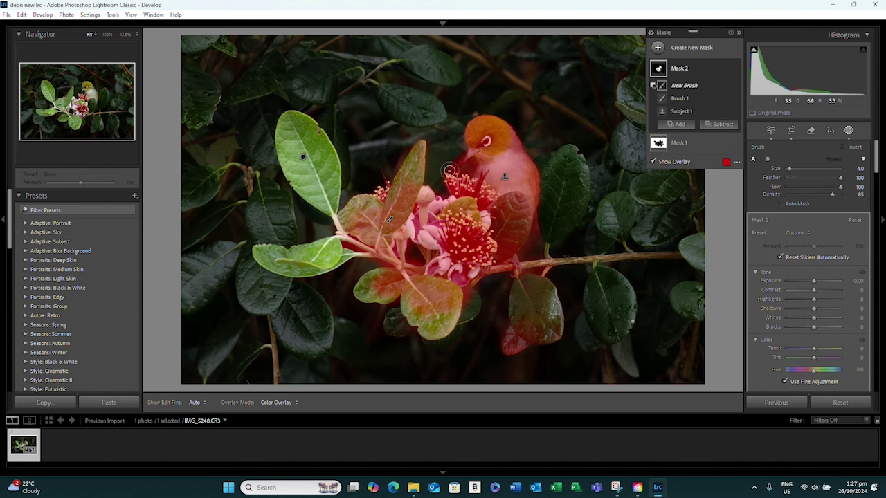
{"action": "mouse_move", "coordinate": [450, 172]}
{"action": "left_mouse_down"}
{"action": "mouse_move", "coordinate": [473, 169]}
{"action": "mouse_move", "coordinate": [459, 156]}
{"action": "mouse_move", "coordinate": [474, 162]}
{"action": "mouse_move", "coordinate": [446, 174]}
{"action": "left_mouse_up"}
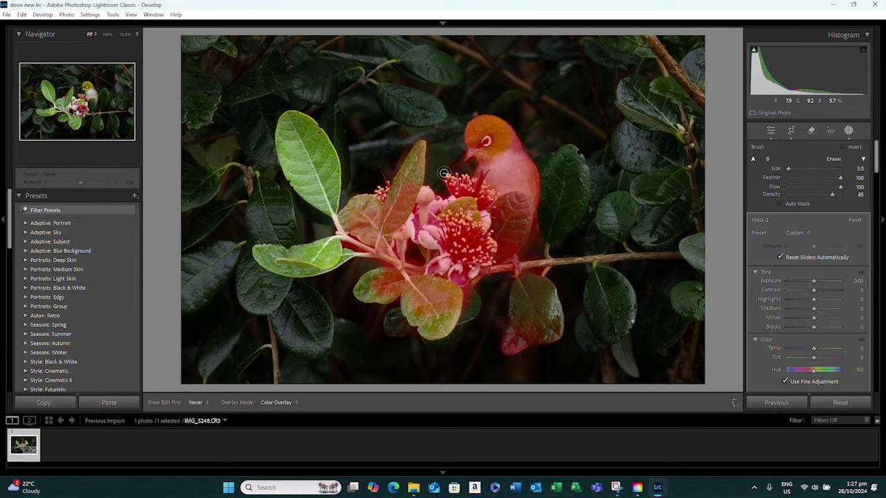
{"action": "mouse_move", "coordinate": [555, 224]}
{"action": "left_mouse_down"}
{"action": "mouse_move", "coordinate": [540, 220]}
{"action": "mouse_move", "coordinate": [526, 262]}
{"action": "left_mouse_up"}
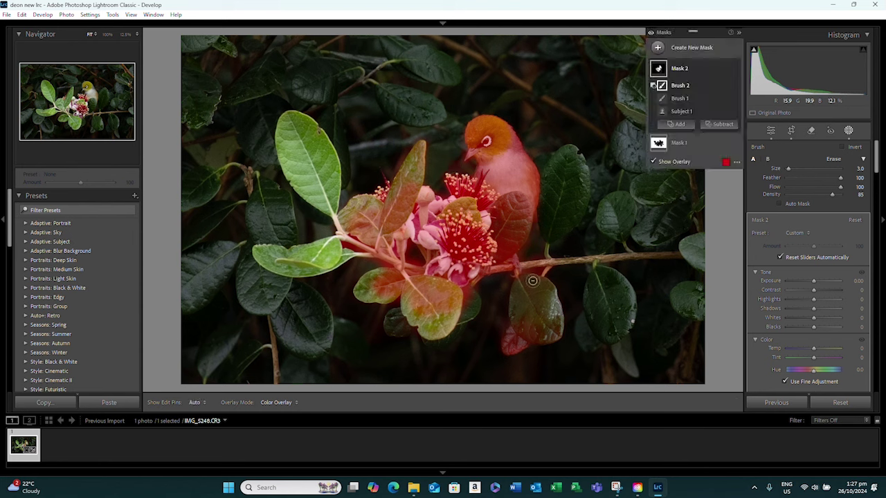
{"action": "mouse_move", "coordinate": [498, 322]}
{"action": "left_mouse_down"}
{"action": "mouse_move", "coordinate": [482, 323]}
{"action": "mouse_move", "coordinate": [511, 346]}
{"action": "mouse_move", "coordinate": [502, 351]}
{"action": "mouse_move", "coordinate": [528, 356]}
{"action": "mouse_move", "coordinate": [463, 348]}
{"action": "left_mouse_up"}
{"action": "key", "text": "h"}
{"action": "mouse_move", "coordinate": [389, 271]}
{"action": "left_mouse_down"}
{"action": "mouse_move", "coordinate": [416, 262]}
{"action": "mouse_move", "coordinate": [411, 248]}
{"action": "mouse_move", "coordinate": [363, 252]}
{"action": "mouse_move", "coordinate": [384, 264]}
{"action": "mouse_move", "coordinate": [345, 244]}
{"action": "left_mouse_up"}
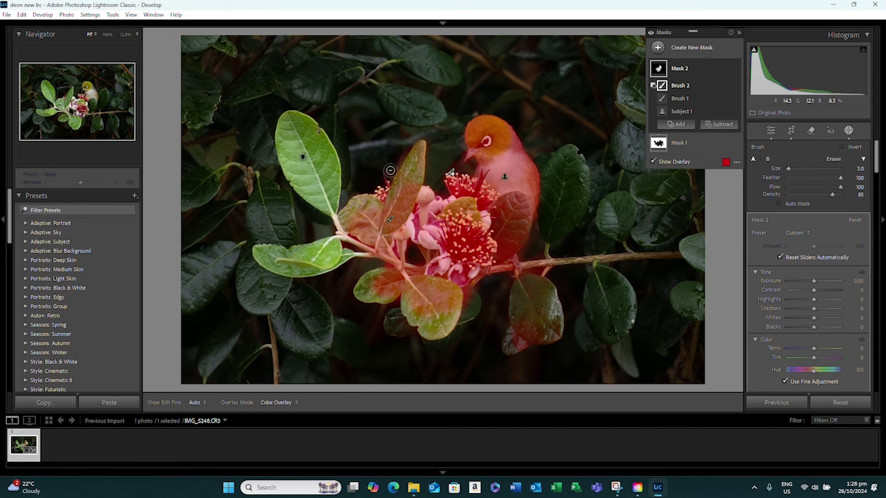
{"action": "mouse_move", "coordinate": [392, 170]}
{"action": "left_mouse_down"}
{"action": "mouse_move", "coordinate": [432, 127]}
{"action": "mouse_move", "coordinate": [448, 135]}
{"action": "mouse_move", "coordinate": [416, 130]}
{"action": "mouse_move", "coordinate": [391, 175]}
{"action": "left_mouse_up"}
{"action": "key", "text": "h"}
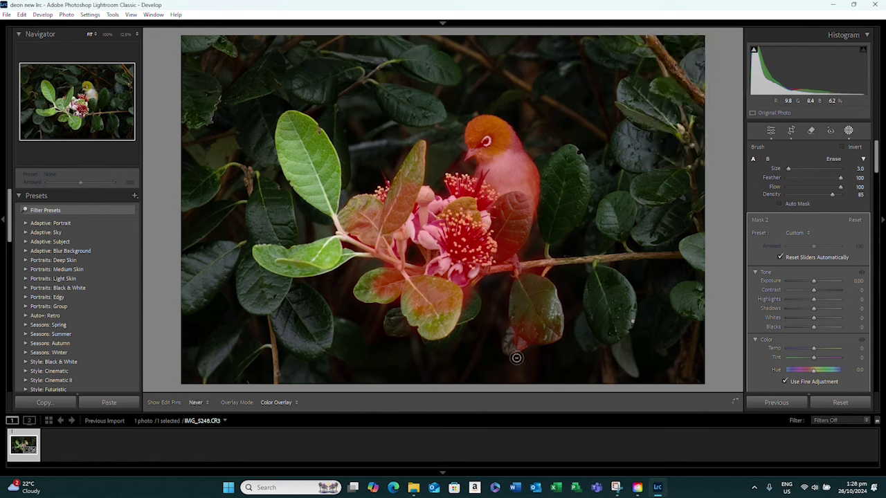
{"action": "key", "text": "h"}
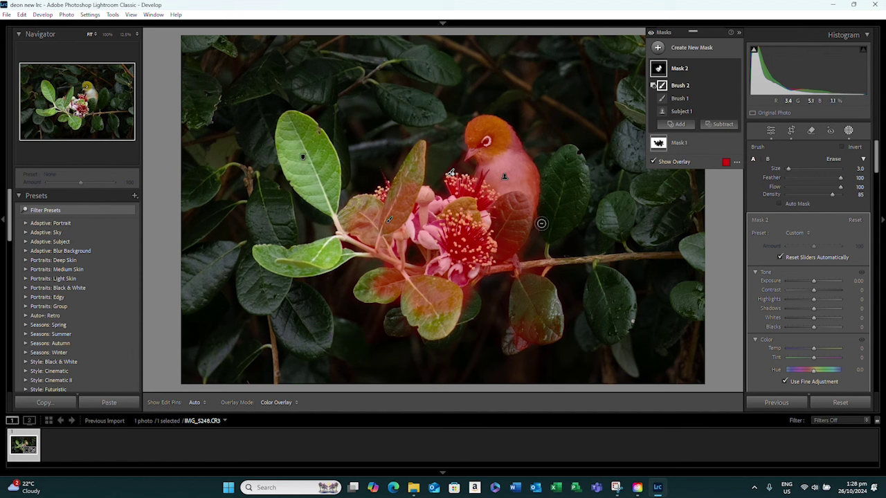
{"action": "key", "text": "h"}
{"action": "key", "text": "h"}
{"action": "key", "text": "h"}
{"action": "key", "text": "h"}
Step: Add another brush to the subject mask and paint over the stems and the branch beneath the bird, reducing the brush size to 2
{"action": "left_click", "coordinate": [680, 132]}
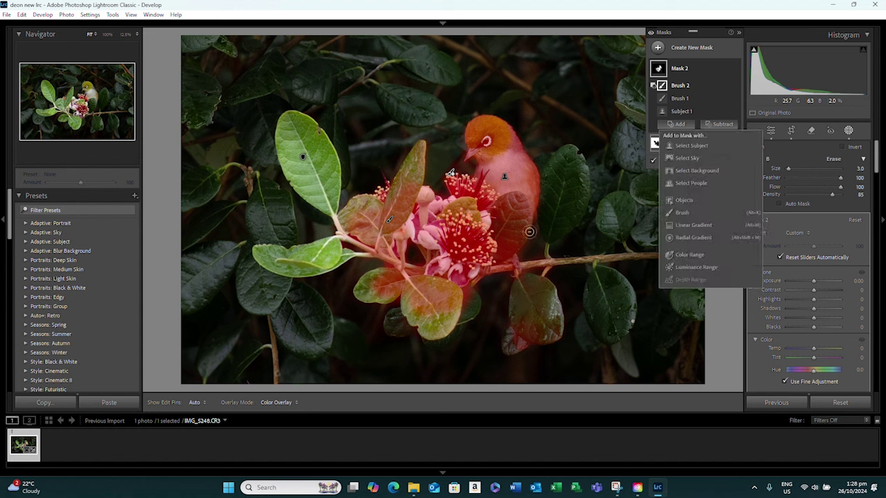
{"action": "left_click", "coordinate": [689, 219]}
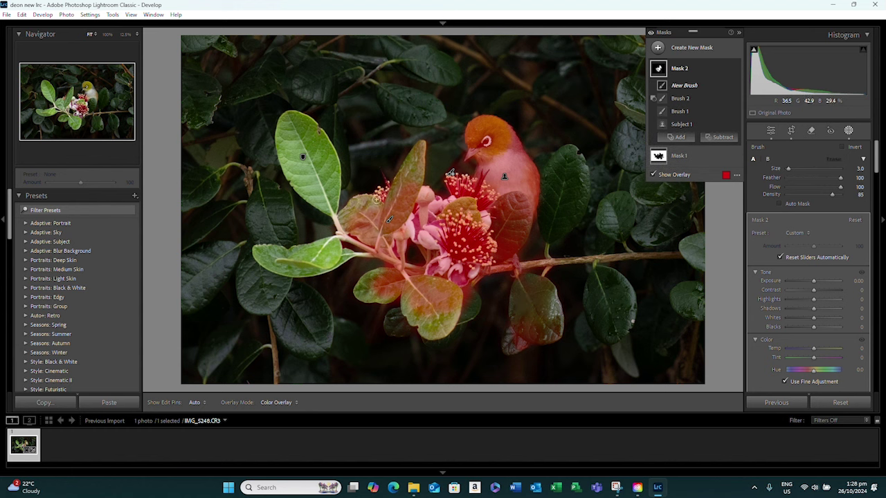
{"action": "key", "text": "h"}
{"action": "key", "text": "alt"}
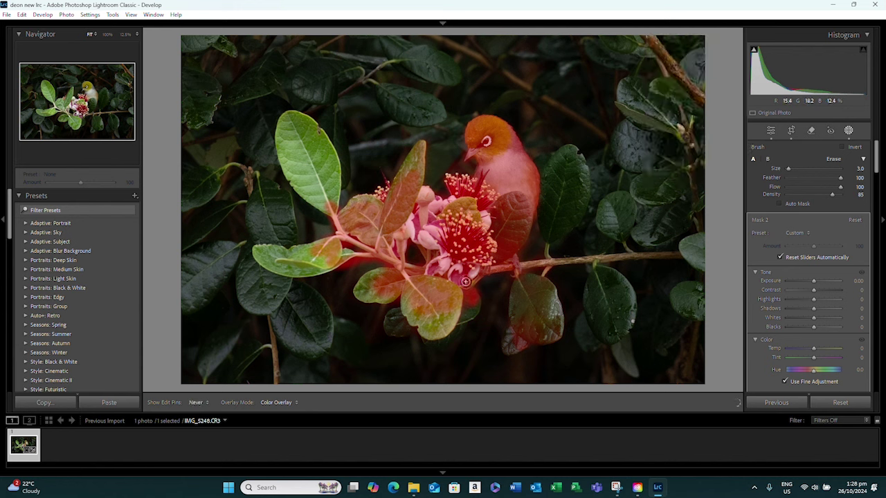
{"action": "scroll", "coordinate": [538, 263], "scroll_direction": "down", "scroll_amount": 1}
{"action": "left_click_drag", "start_coordinate": [550, 263], "coordinate": [601, 260]}
{"action": "left_click_drag", "start_coordinate": [546, 261], "coordinate": [548, 245]}
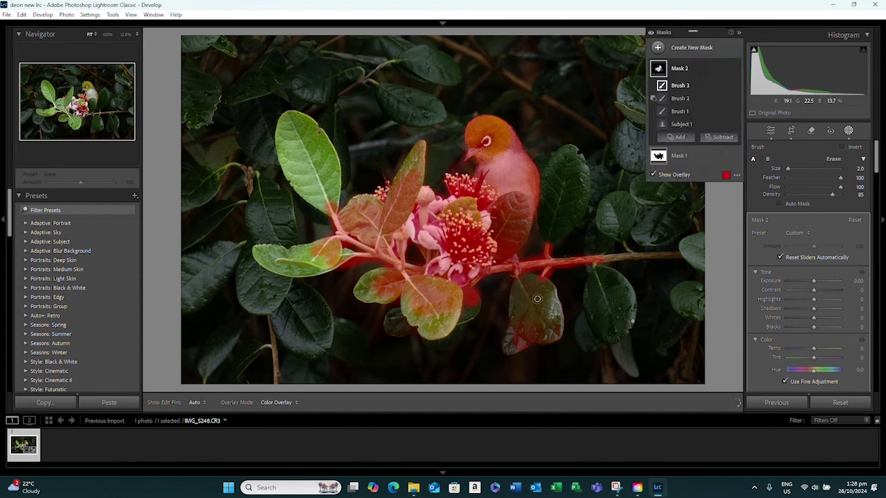
Step: Paint the subject mask over the leaf behind the bird and the leaf below the branch with brush size 5
{"action": "scroll", "coordinate": [530, 298], "scroll_direction": "up", "scroll_amount": 3}
{"action": "mouse_move", "coordinate": [520, 301]}
{"action": "left_mouse_down"}
{"action": "mouse_move", "coordinate": [534, 283]}
{"action": "mouse_move", "coordinate": [539, 289]}
{"action": "left_mouse_up"}
{"action": "mouse_move", "coordinate": [550, 257]}
{"action": "left_mouse_down"}
{"action": "mouse_move", "coordinate": [544, 209]}
{"action": "mouse_move", "coordinate": [567, 227]}
{"action": "mouse_move", "coordinate": [569, 202]}
{"action": "mouse_move", "coordinate": [545, 204]}
{"action": "mouse_move", "coordinate": [545, 185]}
{"action": "mouse_move", "coordinate": [562, 215]}
{"action": "mouse_move", "coordinate": [582, 199]}
{"action": "mouse_move", "coordinate": [549, 186]}
{"action": "mouse_move", "coordinate": [556, 180]}
{"action": "mouse_move", "coordinate": [562, 218]}
{"action": "mouse_move", "coordinate": [584, 196]}
{"action": "left_mouse_up"}
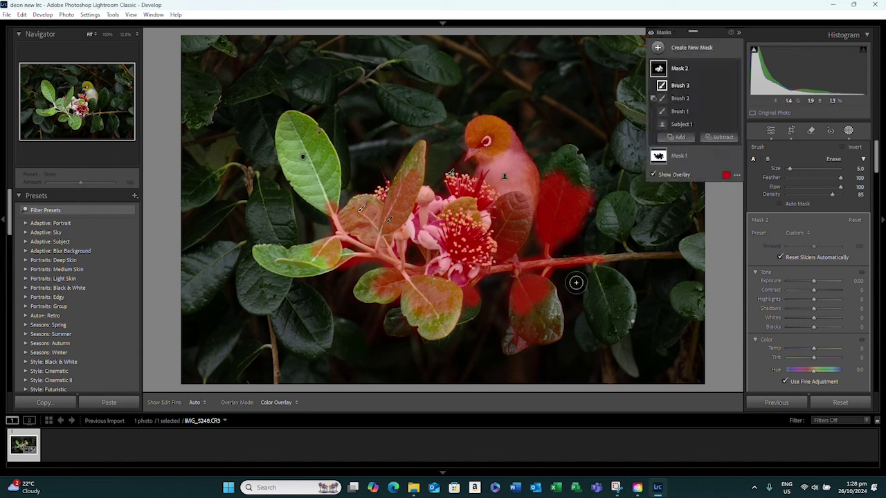
{"action": "key", "text": "h"}
{"action": "key", "text": "h"}
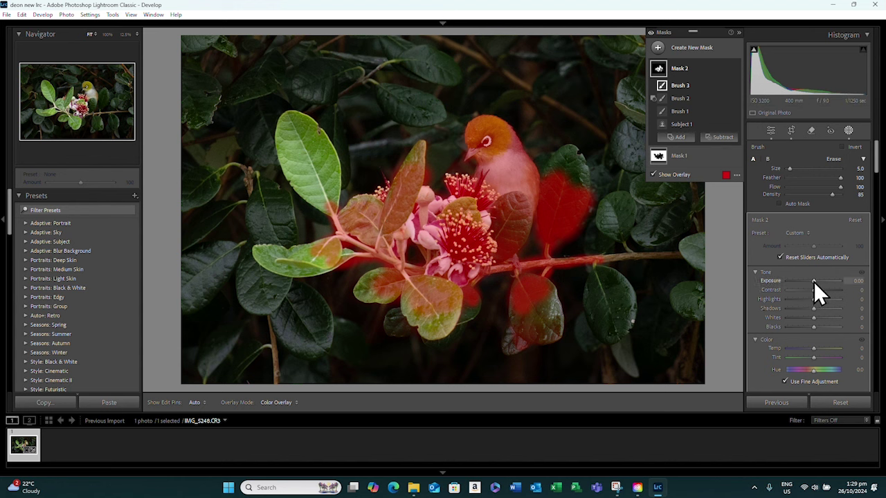
Step: Brighten and warm the masked subject with an exposure of 0.35 and a temperature of 16
{"action": "left_click_drag", "start_coordinate": [814, 281], "coordinate": [816, 281]}
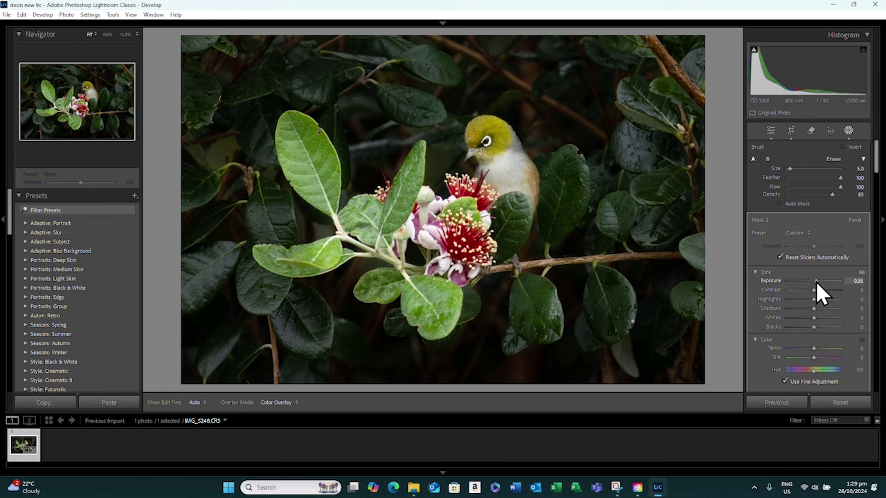
{"action": "left_click_drag", "start_coordinate": [816, 281], "coordinate": [816, 283]}
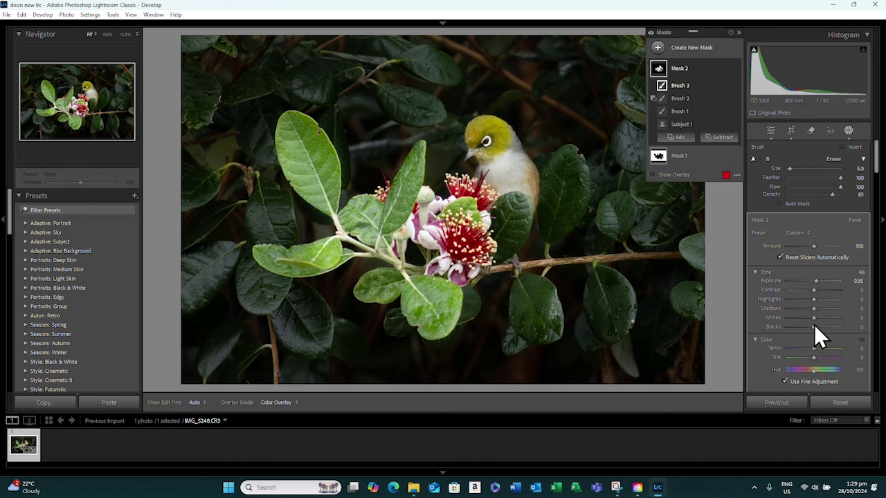
{"action": "scroll", "coordinate": [812, 349], "scroll_direction": "down", "scroll_amount": 3}
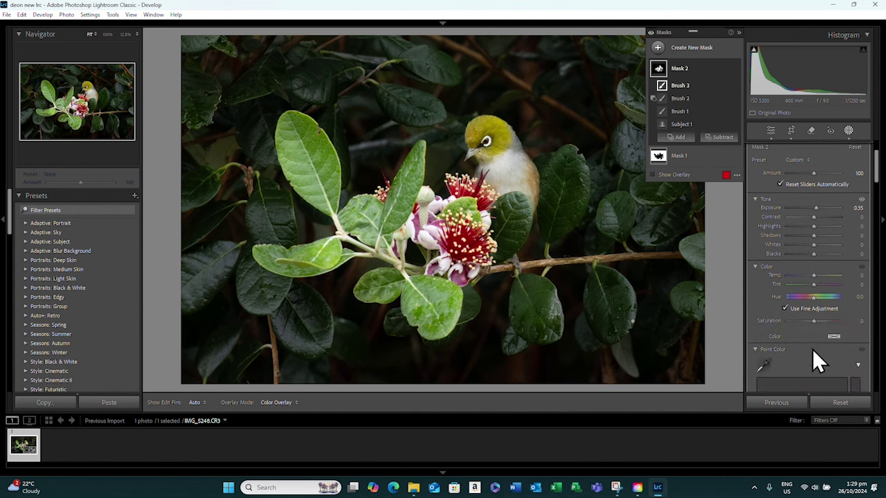
{"action": "left_click_drag", "start_coordinate": [814, 276], "coordinate": [814, 277]}
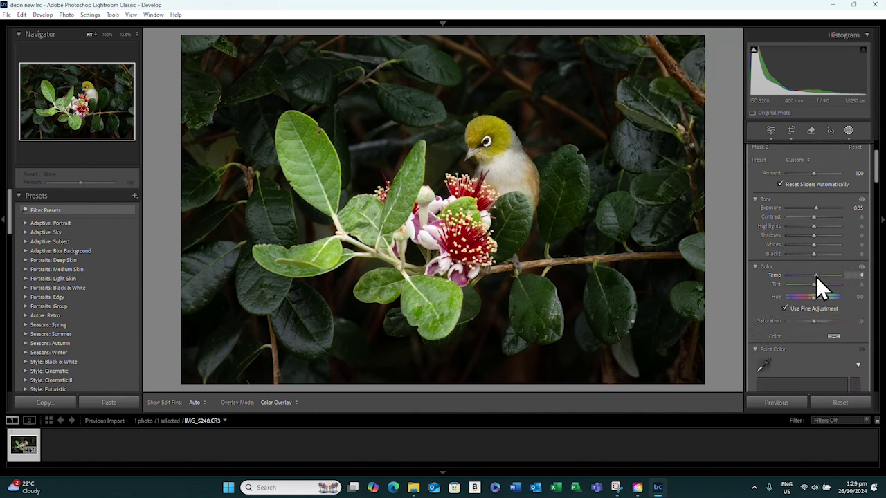
{"action": "left_click_drag", "start_coordinate": [817, 276], "coordinate": [818, 276]}
{"action": "left_click_drag", "start_coordinate": [817, 277], "coordinate": [818, 276]}
{"action": "left_click", "coordinate": [817, 276]}
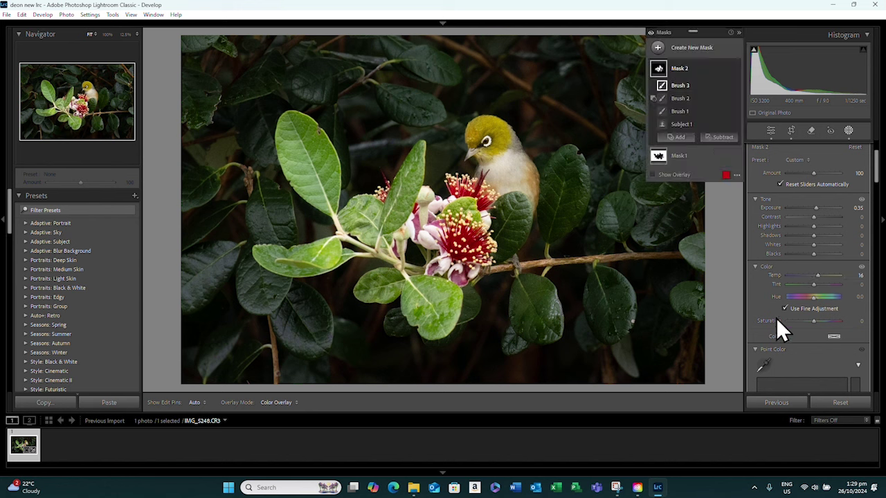
Step: Set the subject mask's clarity to 9 and its sharpness to 9
{"action": "scroll", "coordinate": [800, 341], "scroll_direction": "down", "scroll_amount": 5}
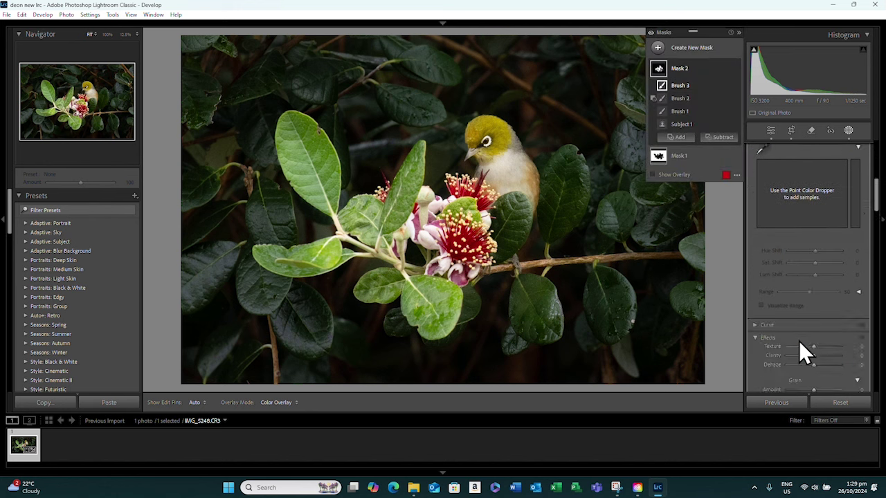
{"action": "scroll", "coordinate": [799, 341], "scroll_direction": "down", "scroll_amount": 3}
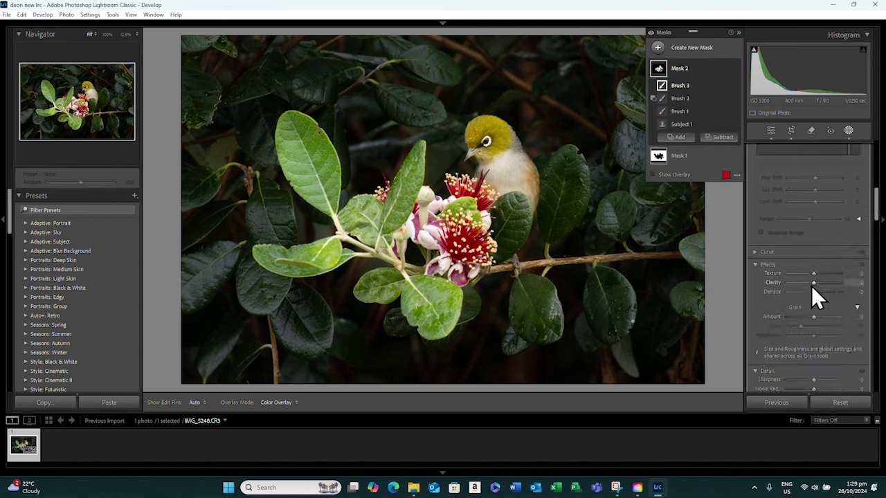
{"action": "left_click_drag", "start_coordinate": [812, 284], "coordinate": [815, 283]}
{"action": "scroll", "coordinate": [795, 341], "scroll_direction": "down", "scroll_amount": 2}
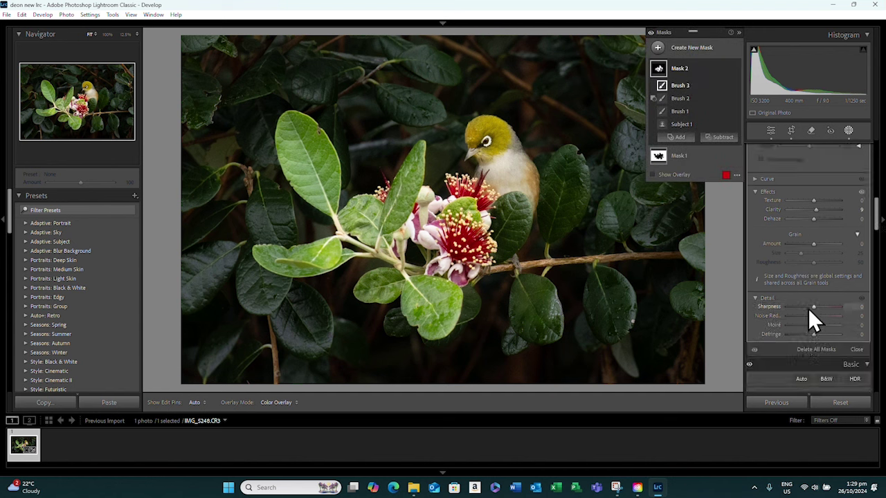
{"action": "left_click_drag", "start_coordinate": [813, 307], "coordinate": [816, 308]}
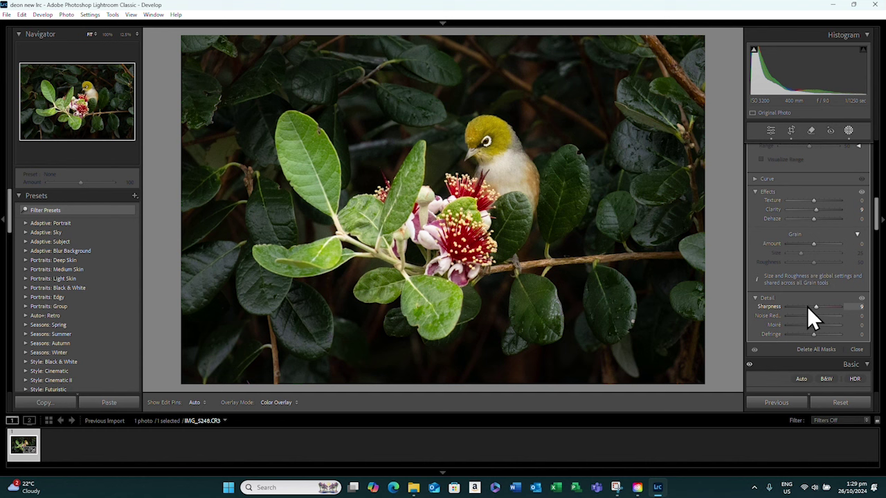
{"action": "left_click_drag", "start_coordinate": [807, 307], "coordinate": [808, 306]}
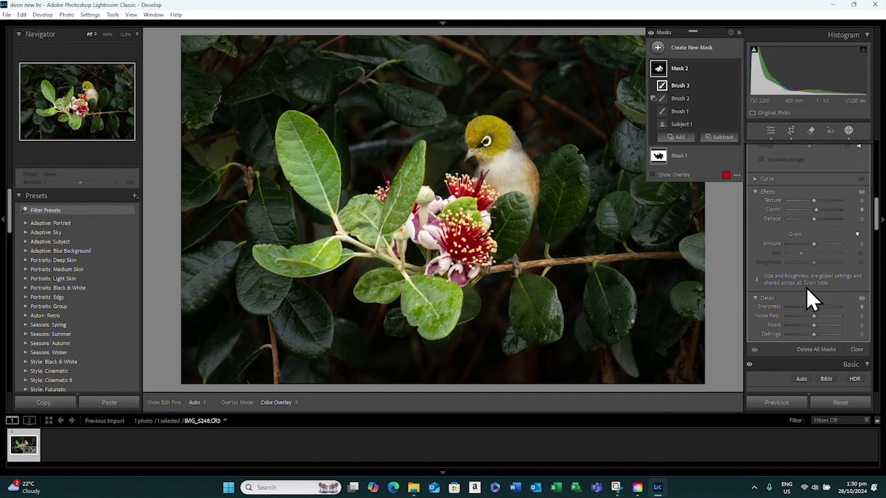
Step: Leave masking and raise the Color Mixer luminance of red to +17, orange to +20 and yellow to +24
{"action": "left_click", "coordinate": [770, 131]}
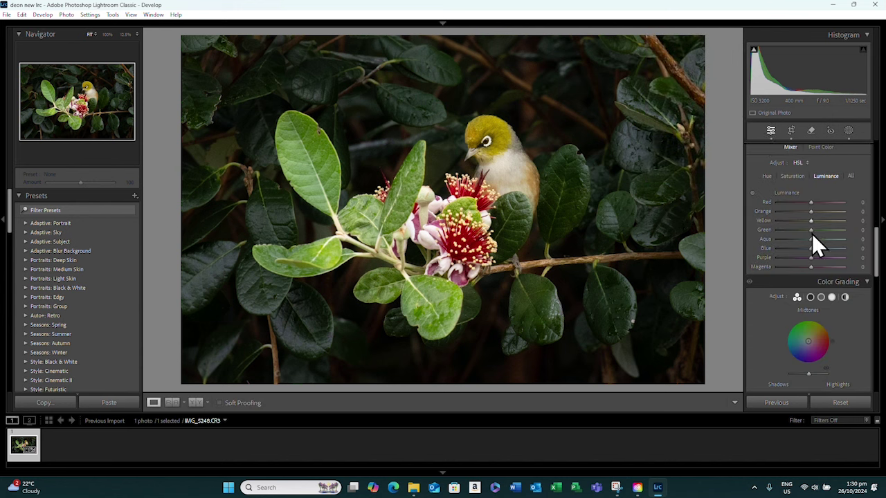
{"action": "scroll", "coordinate": [813, 235], "scroll_direction": "up", "scroll_amount": 10}
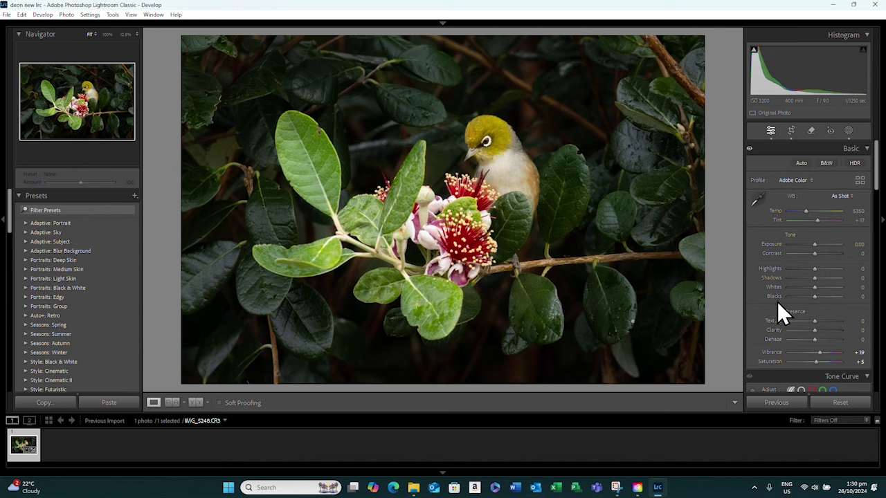
{"action": "scroll", "coordinate": [779, 304], "scroll_direction": "down", "scroll_amount": 10}
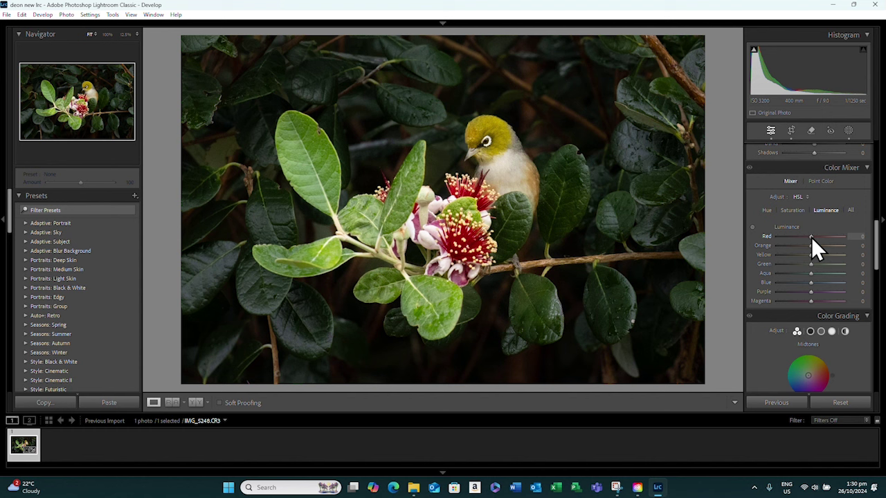
{"action": "left_click_drag", "start_coordinate": [811, 237], "coordinate": [813, 238]}
{"action": "key", "text": "Up"}
{"action": "key", "text": "Up"}
{"action": "key", "text": "Up"}
{"action": "key", "text": "Up"}
{"action": "key", "text": "Up"}
{"action": "left_click_drag", "start_coordinate": [811, 246], "coordinate": [818, 254]}
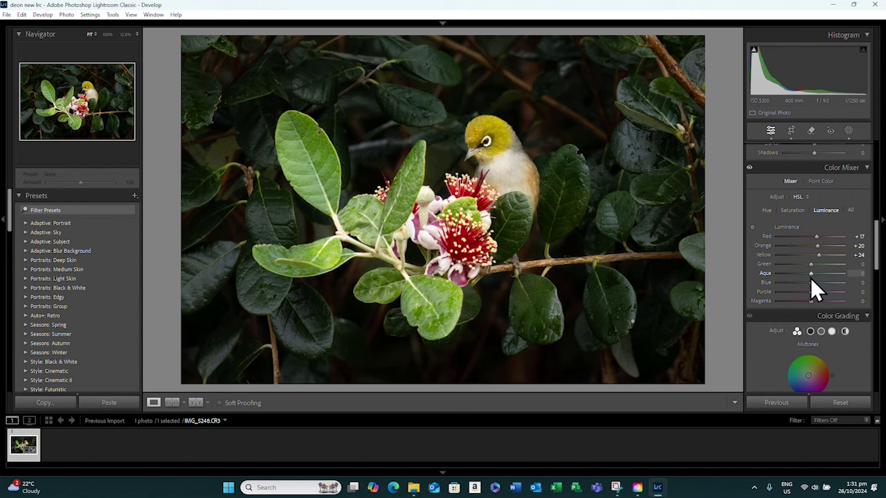
Step: Reopen the background mask, Mask 1, soften it with a sharpness of -68, and leave masking
{"action": "key", "text": "shift+w"}
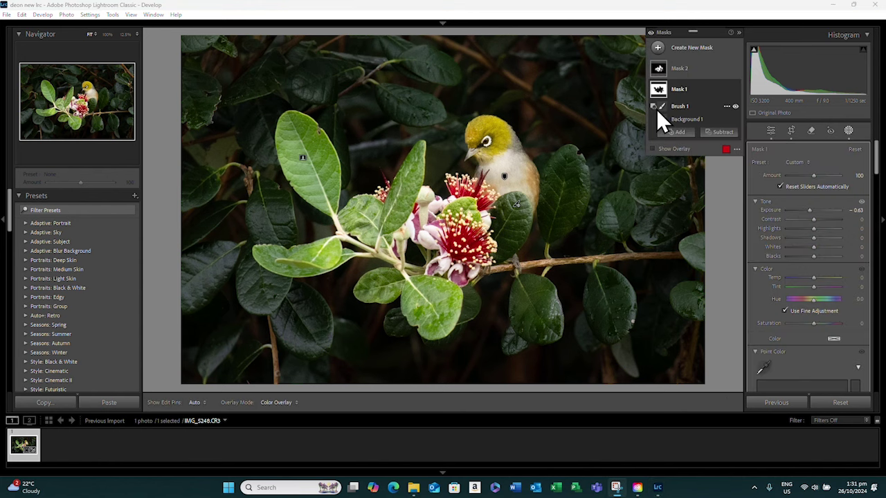
{"action": "left_click", "coordinate": [692, 89]}
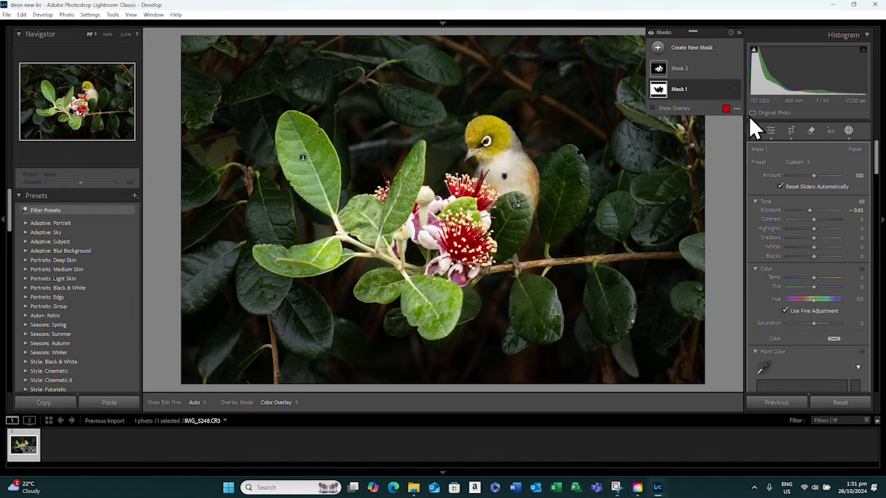
{"action": "scroll", "coordinate": [822, 232], "scroll_direction": "down", "scroll_amount": 3}
{"action": "scroll", "coordinate": [822, 233], "scroll_direction": "up", "scroll_amount": 3}
{"action": "scroll", "coordinate": [823, 232], "scroll_direction": "down", "scroll_amount": 2}
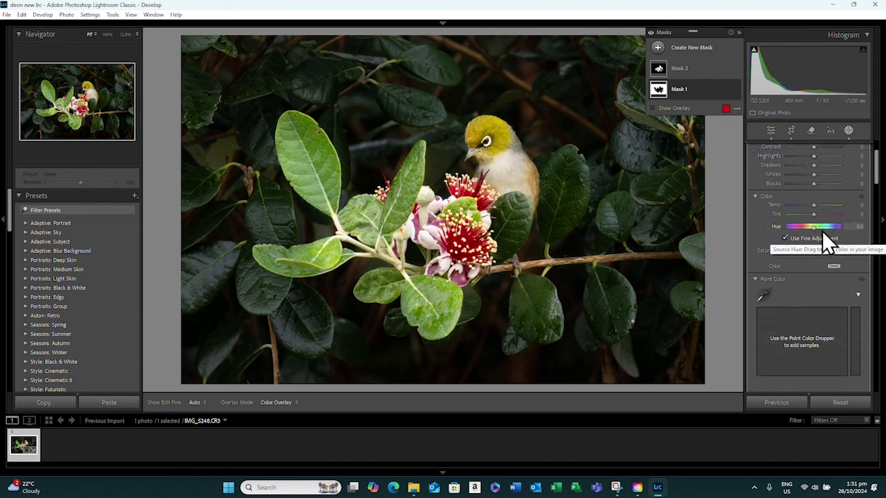
{"action": "scroll", "coordinate": [809, 171], "scroll_direction": "up", "scroll_amount": 2}
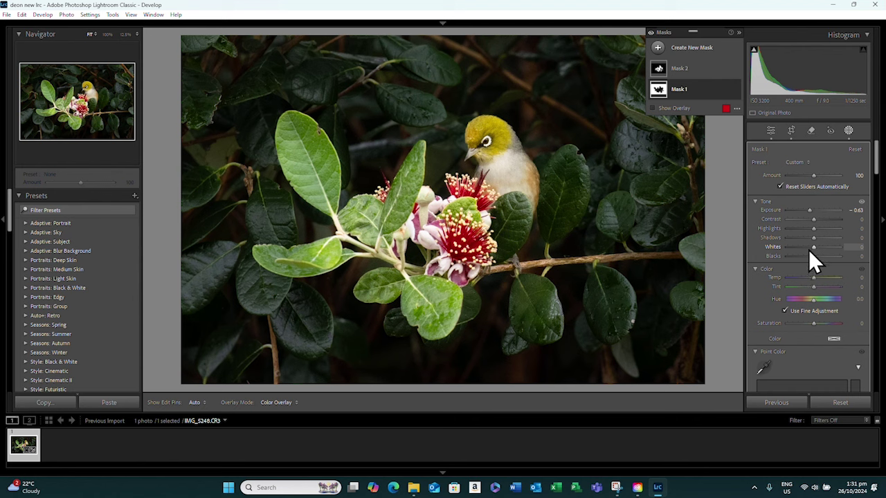
{"action": "scroll", "coordinate": [795, 233], "scroll_direction": "down", "scroll_amount": 8}
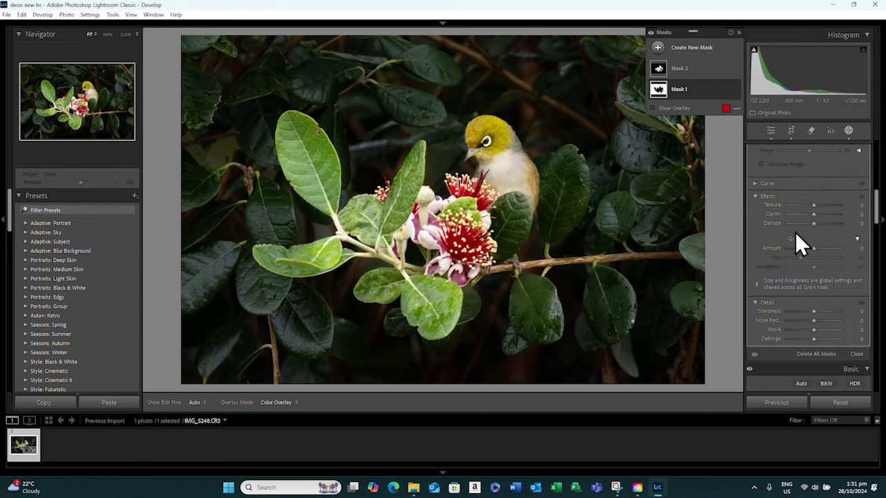
{"action": "left_click_drag", "start_coordinate": [814, 215], "coordinate": [796, 239]}
{"action": "scroll", "coordinate": [807, 295], "scroll_direction": "down", "scroll_amount": 3}
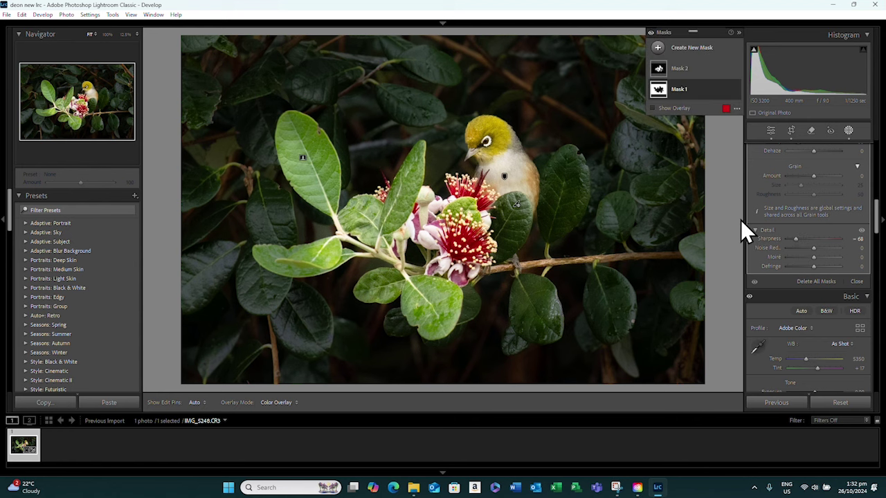
{"action": "left_click", "coordinate": [770, 130]}
{"action": "scroll", "coordinate": [805, 273], "scroll_direction": "down", "scroll_amount": 3}
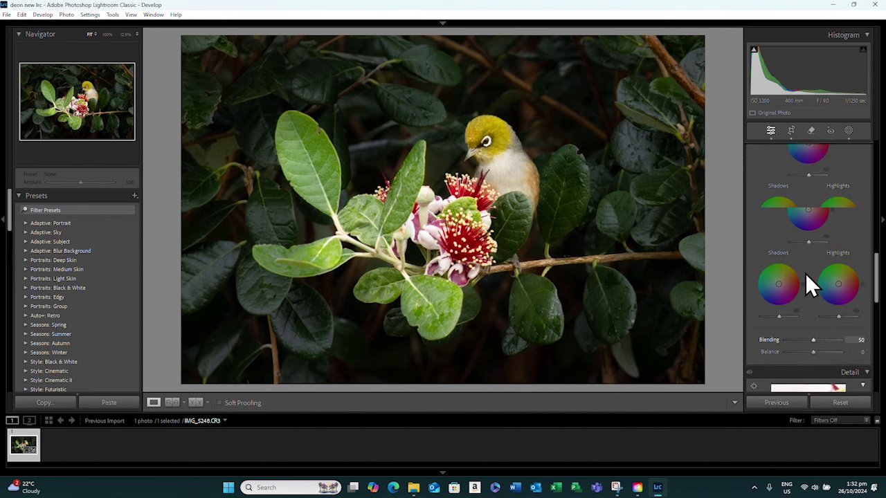
{"action": "scroll", "coordinate": [806, 272], "scroll_direction": "up", "scroll_amount": 15}
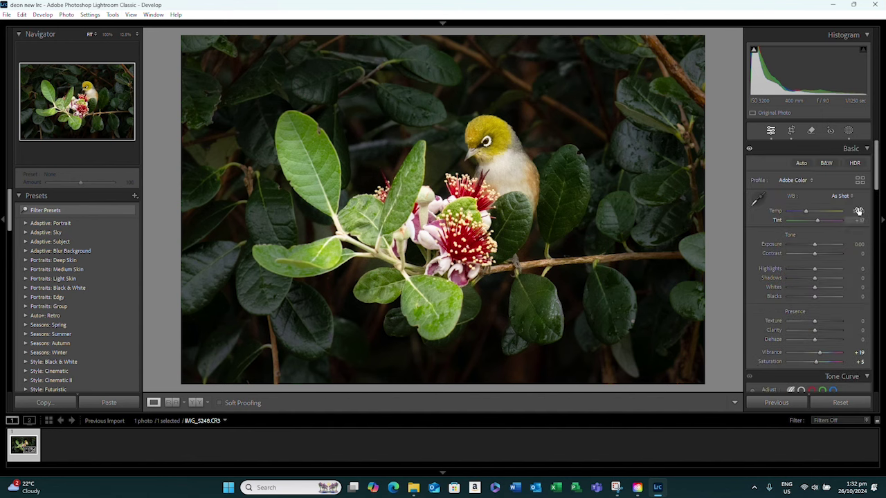
{"action": "scroll", "coordinate": [814, 297], "scroll_direction": "down", "scroll_amount": 10}
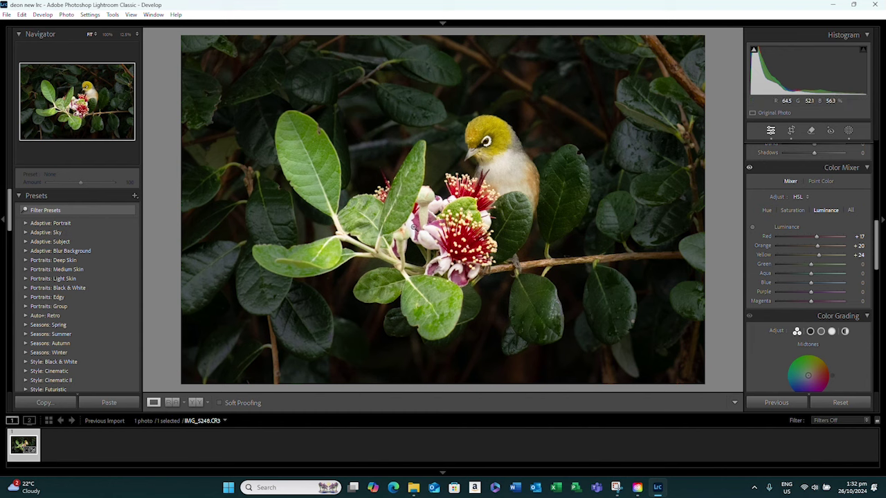
Step: Set the Color Mixer luminance of magenta to -30, red to +31, yellow to -5 and green to -33
{"action": "left_click", "coordinate": [722, 297]}
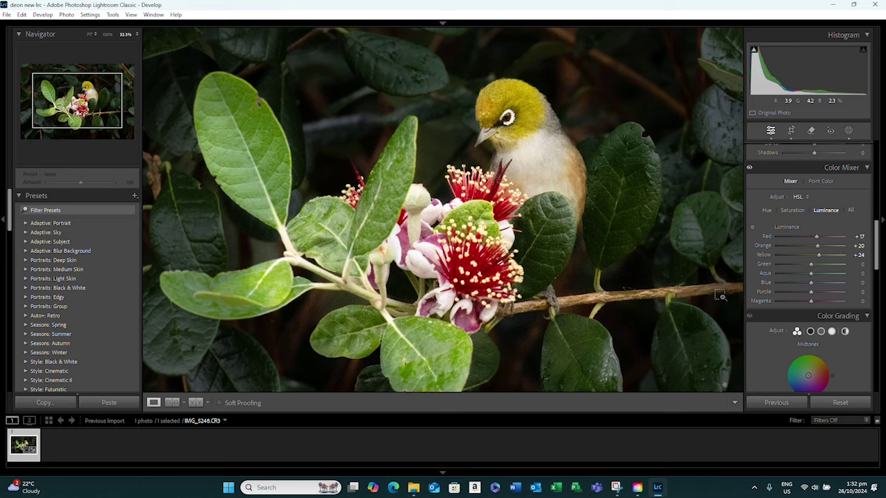
{"action": "key", "text": "ctrl+equal"}
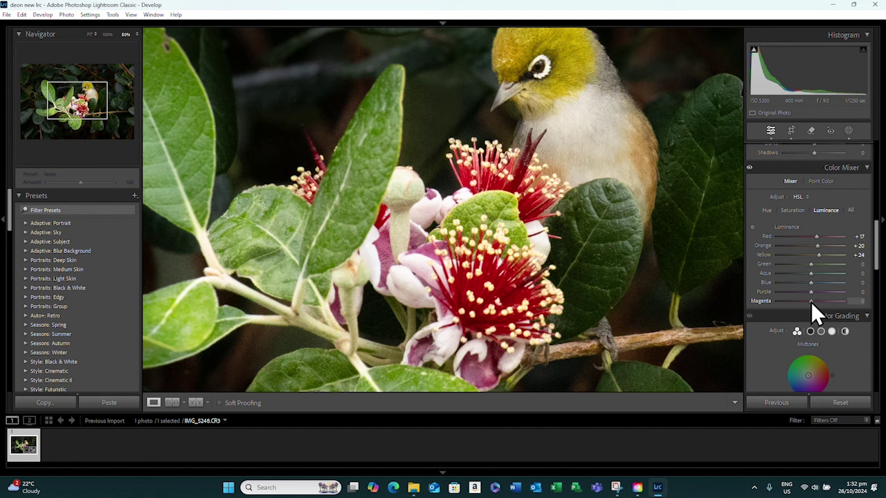
{"action": "left_click_drag", "start_coordinate": [812, 302], "coordinate": [800, 302]}
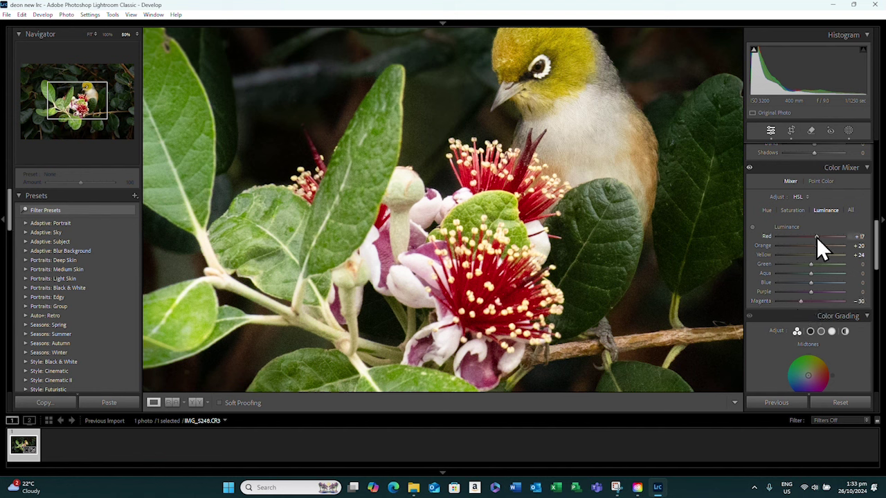
{"action": "left_click_drag", "start_coordinate": [817, 238], "coordinate": [821, 237]}
{"action": "mouse_move", "coordinate": [819, 255]}
{"action": "left_mouse_down"}
{"action": "mouse_move", "coordinate": [828, 254]}
{"action": "mouse_move", "coordinate": [810, 254]}
{"action": "left_mouse_up"}
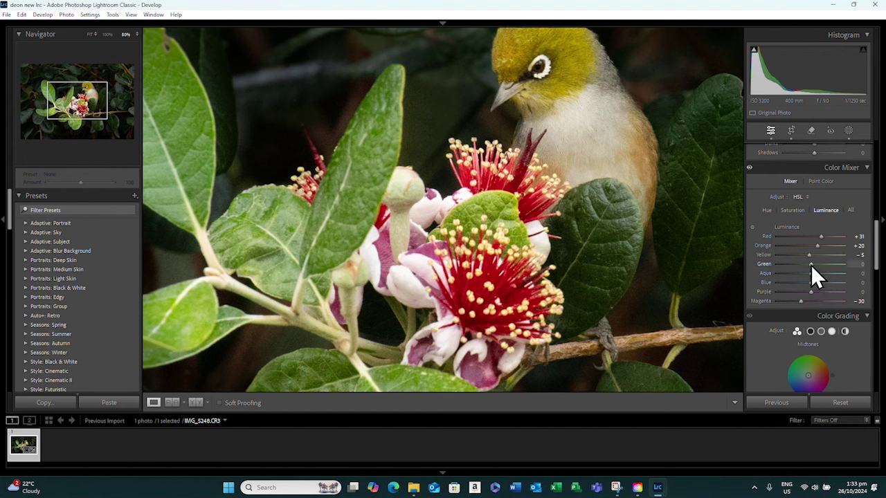
{"action": "left_click_drag", "start_coordinate": [810, 265], "coordinate": [800, 266]}
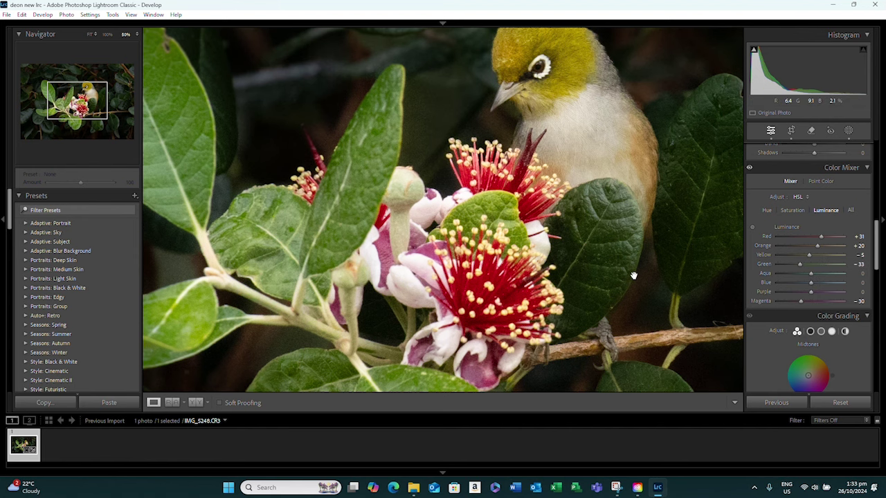
Step: Apply AI Denoise to the photo with an amount of 55, stacking the enhanced copy with the original
{"action": "key", "text": "ctrl+minus"}
{"action": "scroll", "coordinate": [793, 281], "scroll_direction": "down", "scroll_amount": 10}
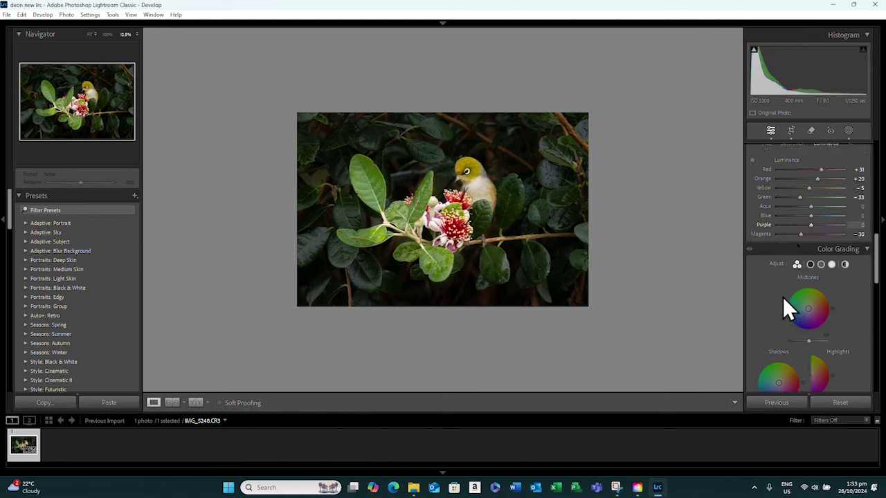
{"action": "scroll", "coordinate": [783, 300], "scroll_direction": "down", "scroll_amount": 2}
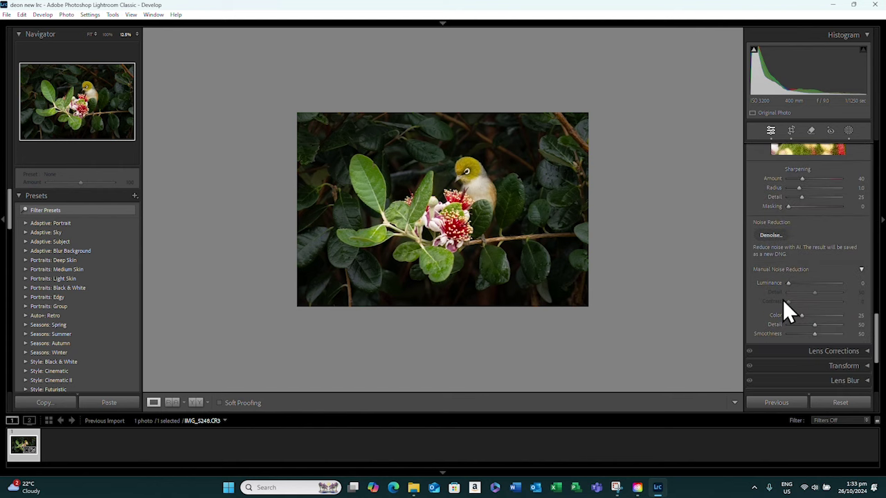
{"action": "left_click", "coordinate": [765, 235]}
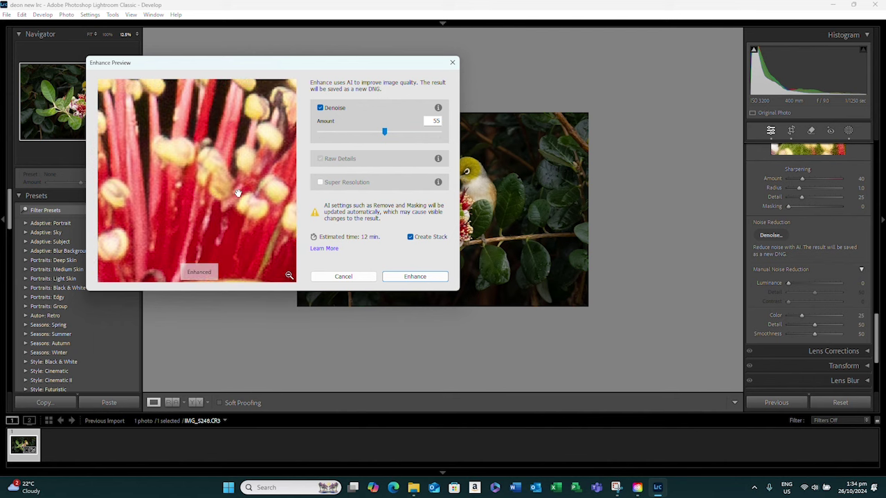
{"action": "left_click", "coordinate": [416, 277]}
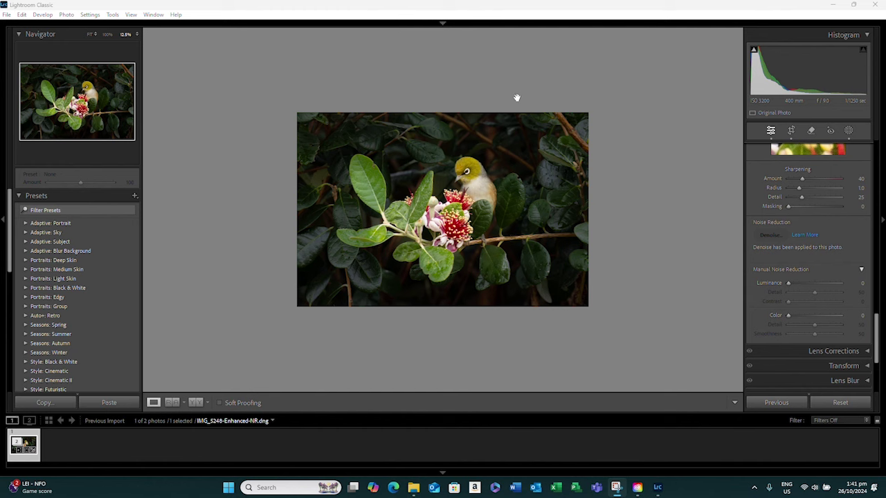
Step: Create a new brush mask and paint it over the bird's eye with a brush size of 9
{"action": "key", "text": "z"}
{"action": "key", "text": "ctrl+equal"}
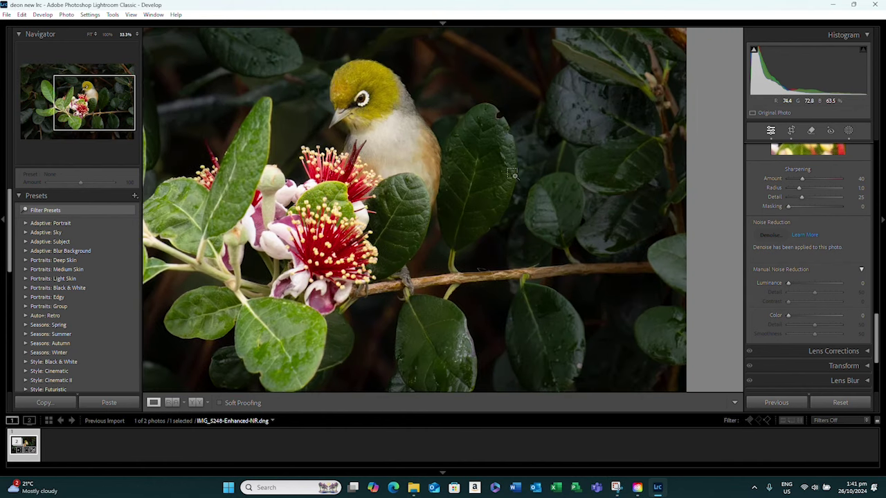
{"action": "left_click_drag", "start_coordinate": [326, 96], "coordinate": [382, 144]}
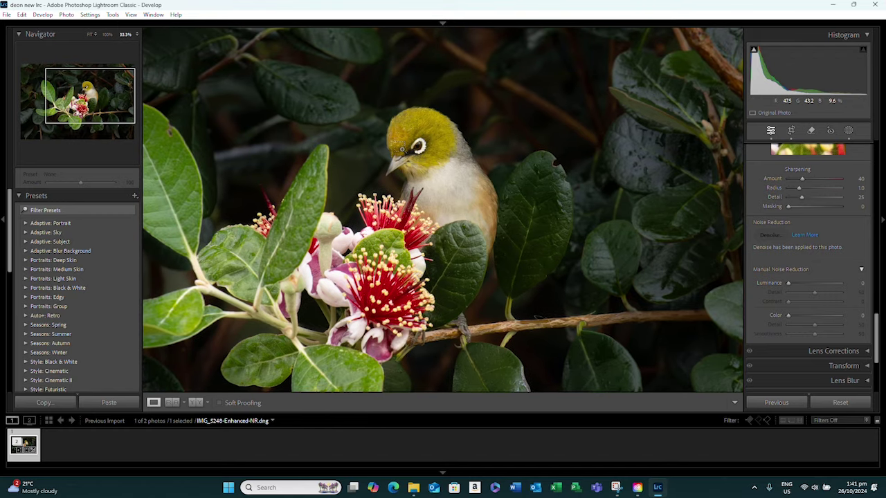
{"action": "key", "text": "ctrl+equal"}
{"action": "key", "text": "ctrl+equal"}
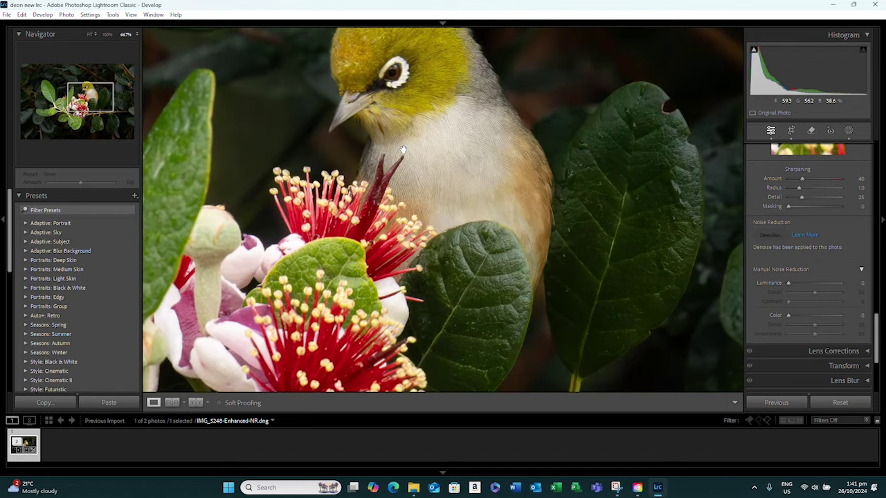
{"action": "left_click_drag", "start_coordinate": [432, 159], "coordinate": [425, 206]}
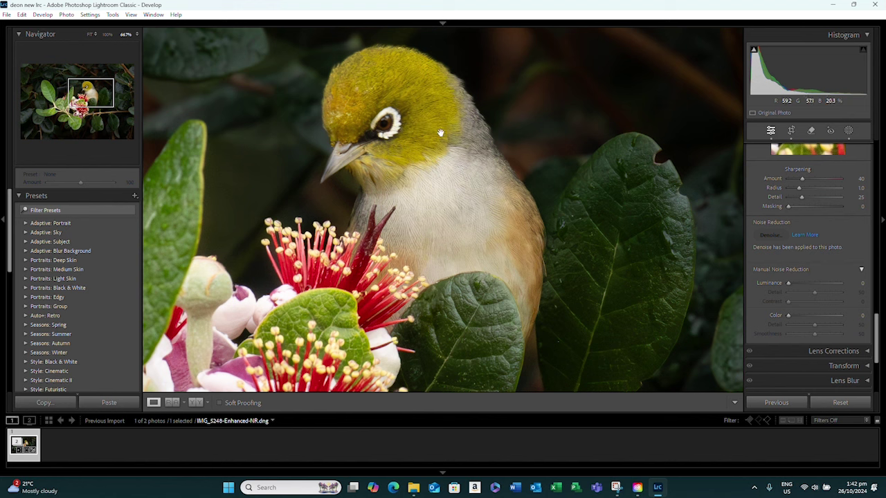
{"action": "left_click", "coordinate": [848, 130]}
{"action": "left_click", "coordinate": [669, 50]}
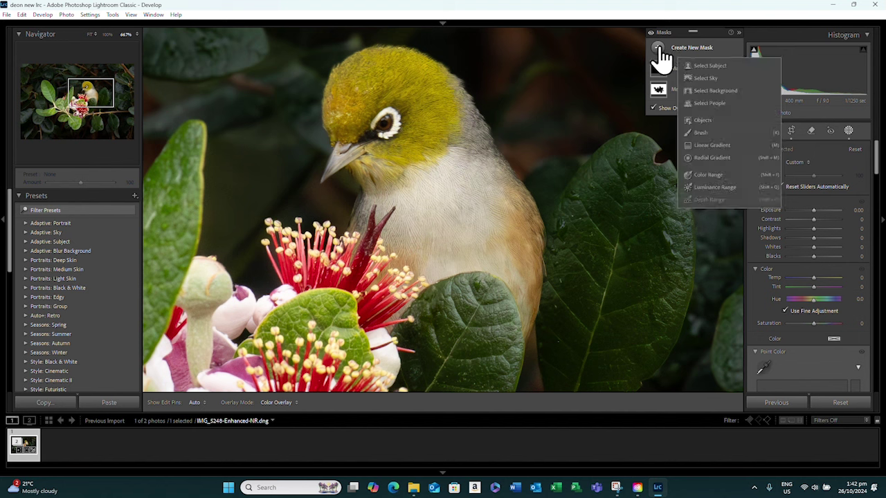
{"action": "key", "text": "k"}
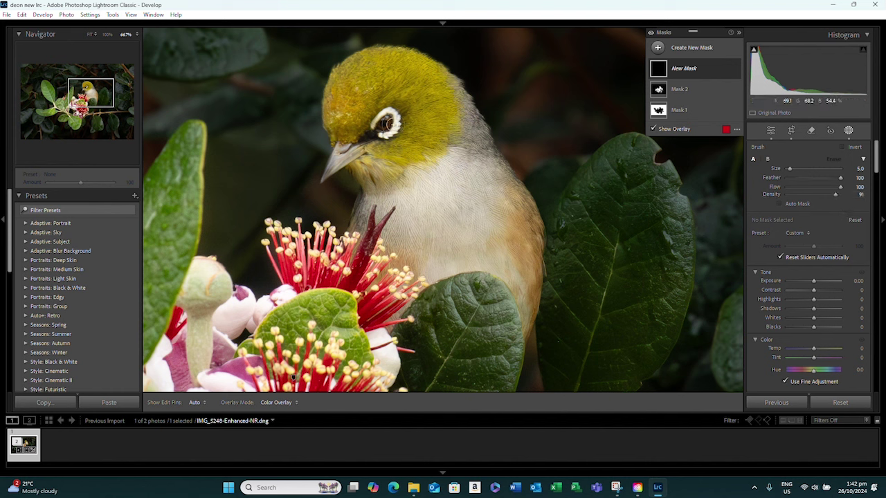
{"action": "scroll", "coordinate": [390, 122], "scroll_direction": "up", "scroll_amount": 4}
{"action": "key", "text": "h"}
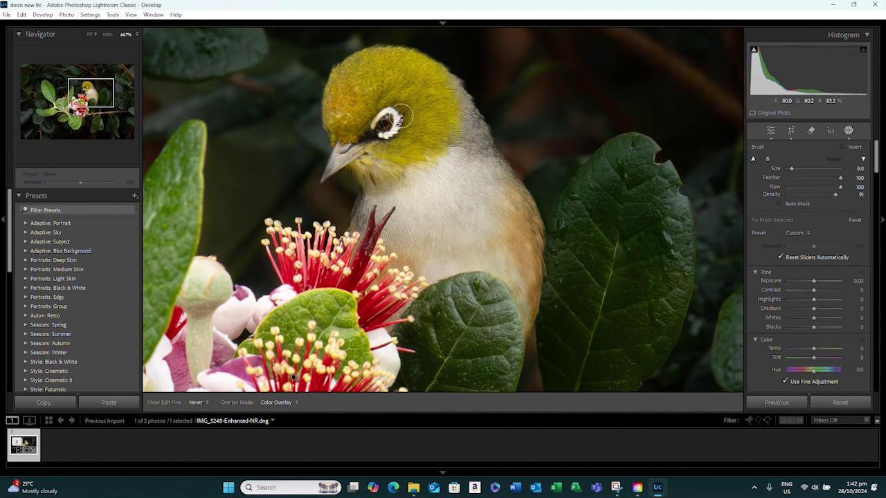
{"action": "mouse_move", "coordinate": [400, 118]}
{"action": "left_mouse_down"}
{"action": "mouse_move", "coordinate": [380, 108]}
{"action": "mouse_move", "coordinate": [366, 119]}
{"action": "mouse_move", "coordinate": [368, 132]}
{"action": "mouse_move", "coordinate": [387, 139]}
{"action": "mouse_move", "coordinate": [402, 141]}
{"action": "mouse_move", "coordinate": [414, 118]}
{"action": "mouse_move", "coordinate": [403, 104]}
{"action": "mouse_move", "coordinate": [371, 108]}
{"action": "mouse_move", "coordinate": [367, 141]}
{"action": "mouse_move", "coordinate": [401, 144]}
{"action": "left_mouse_up"}
{"action": "key", "text": "h"}
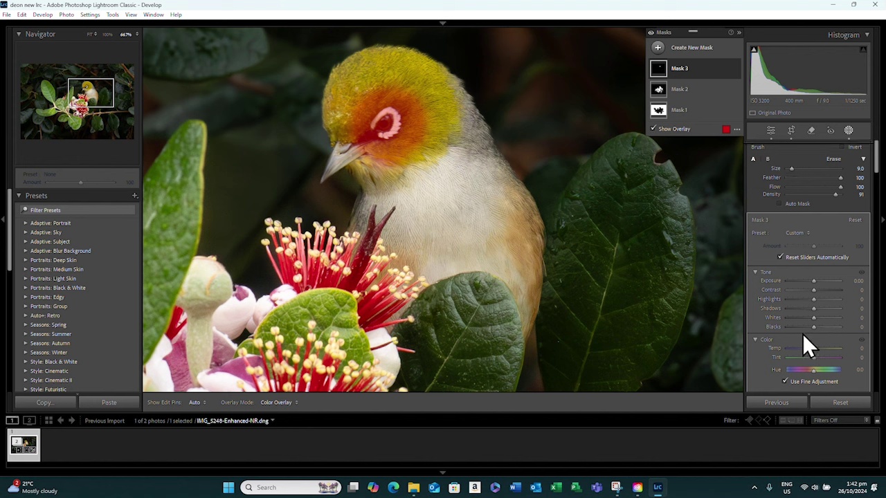
Step: Increase the eye mask's clarity and set its sharpness to 39
{"action": "scroll", "coordinate": [804, 333], "scroll_direction": "down", "scroll_amount": 3}
{"action": "scroll", "coordinate": [802, 334], "scroll_direction": "down", "scroll_amount": 5}
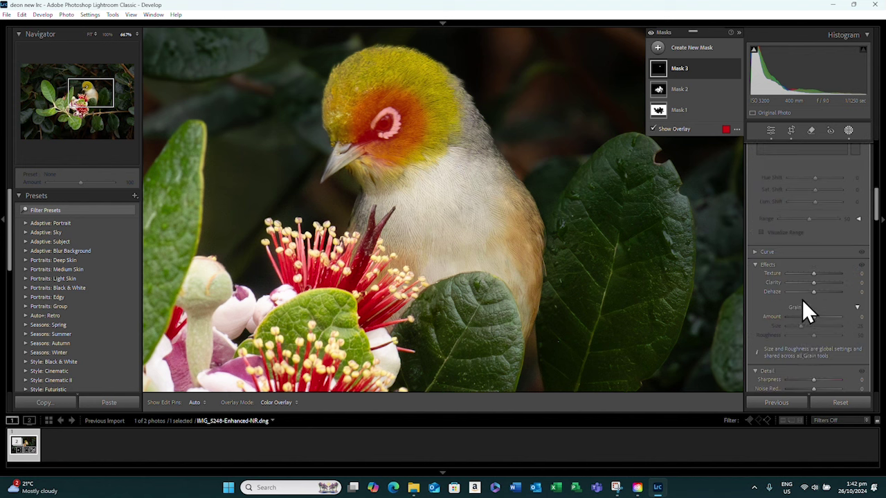
{"action": "left_click_drag", "start_coordinate": [811, 285], "coordinate": [826, 282]}
{"action": "scroll", "coordinate": [788, 334], "scroll_direction": "down", "scroll_amount": 4}
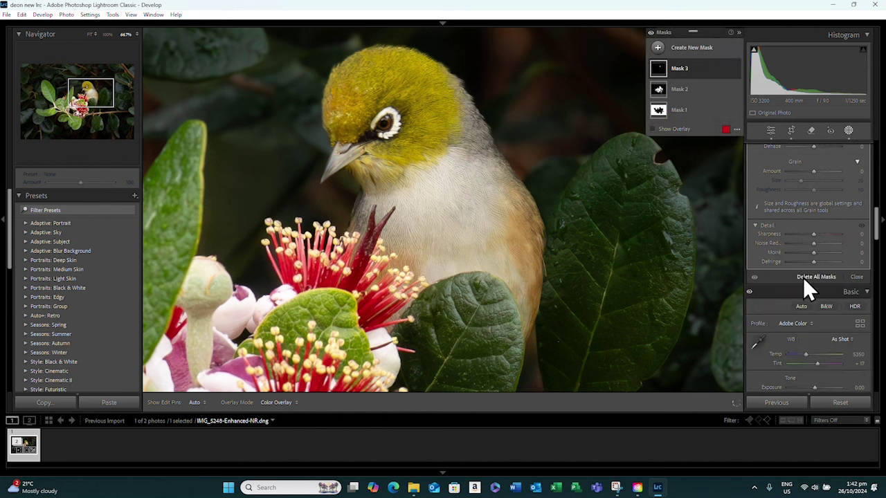
{"action": "left_click_drag", "start_coordinate": [814, 235], "coordinate": [824, 235]}
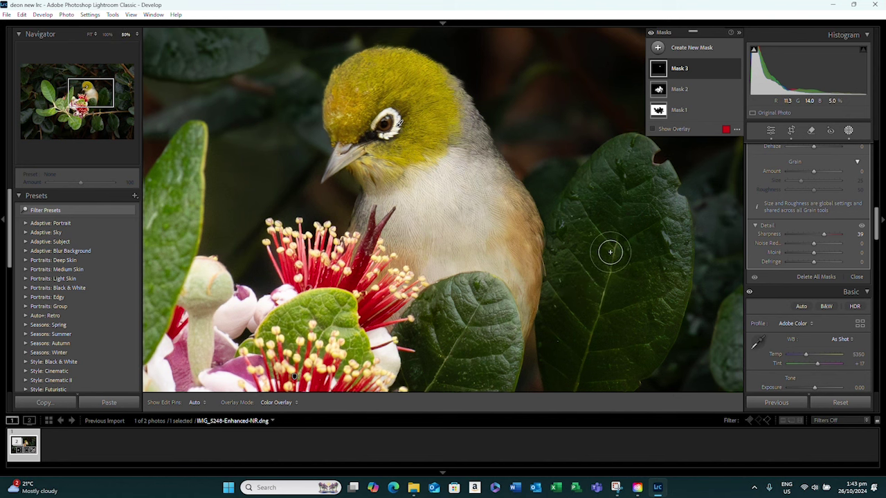
Step: Leave masking and add a post-crop vignette with an amount of -19
{"action": "key", "text": "ctrl+minus"}
{"action": "key", "text": "ctrl+minus"}
{"action": "key", "text": "ctrl+minus"}
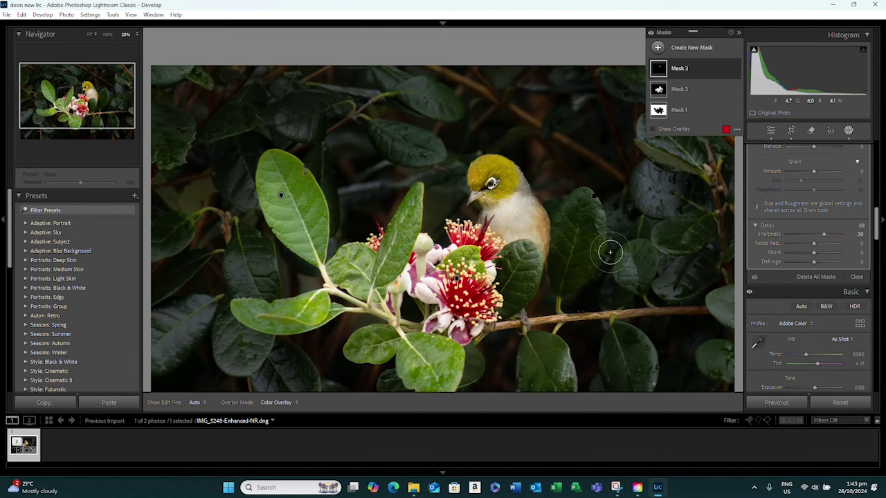
{"action": "key", "text": "ctrl+minus"}
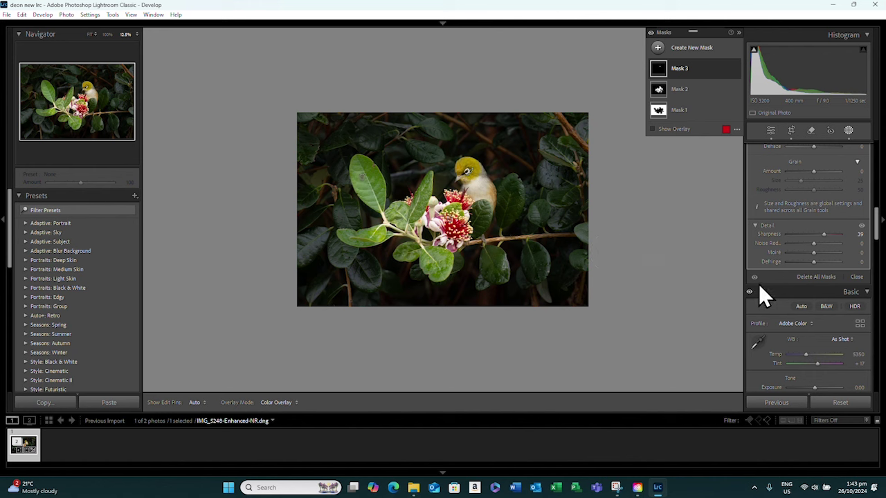
{"action": "scroll", "coordinate": [844, 322], "scroll_direction": "down", "scroll_amount": 15}
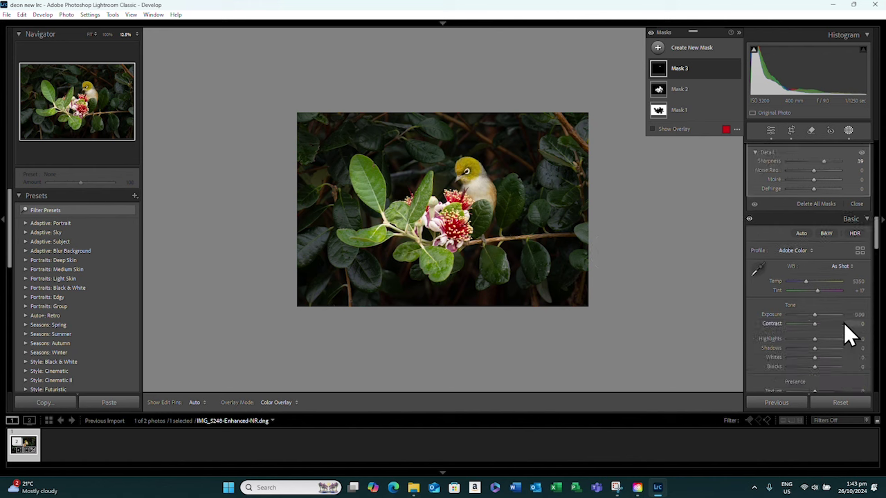
{"action": "left_click", "coordinate": [769, 129]}
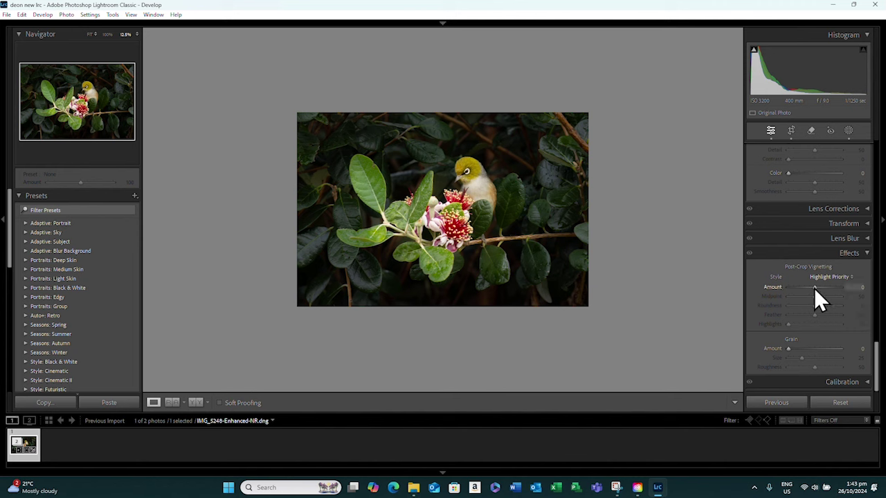
{"action": "left_click_drag", "start_coordinate": [814, 288], "coordinate": [810, 287]}
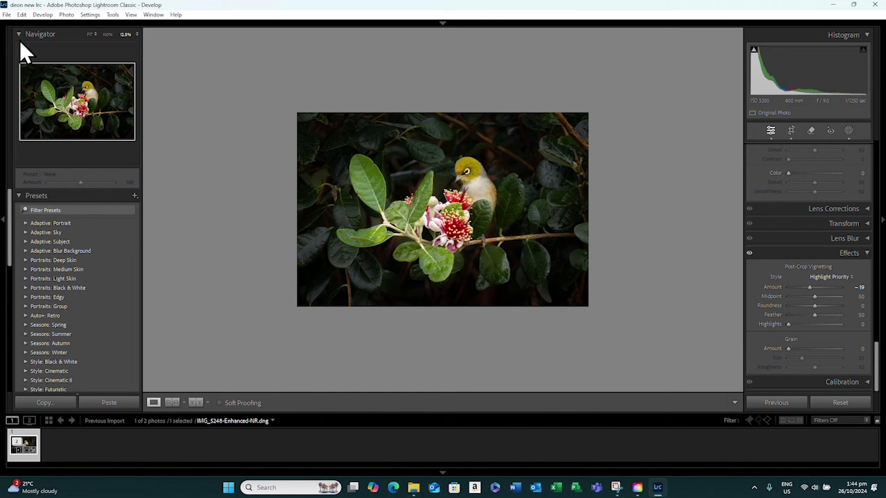
Step: Review the export location and file naming settings for the edited photo, and close them without exporting
{"action": "left_click", "coordinate": [7, 14]}
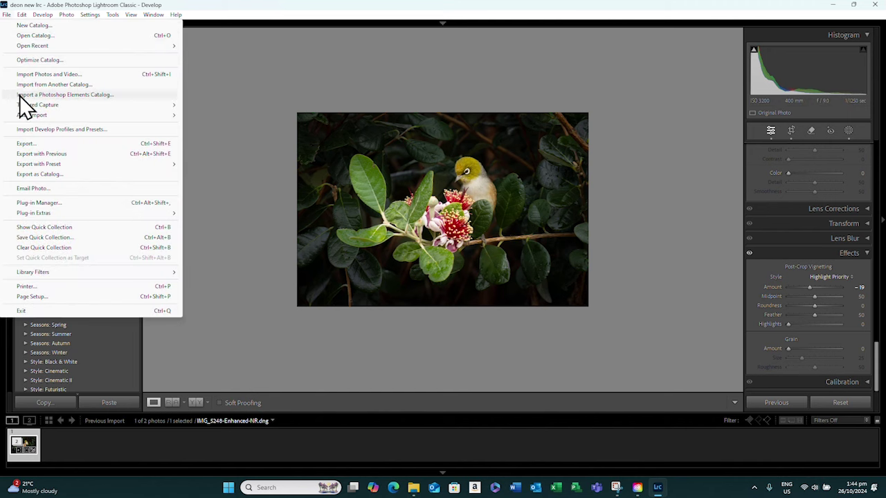
{"action": "left_click", "coordinate": [36, 147]}
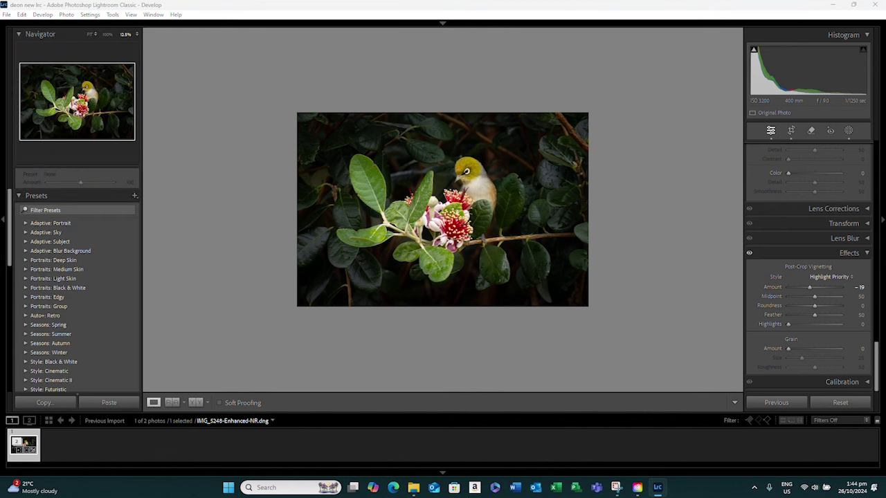
{"action": "left_click_drag", "start_coordinate": [1, 1], "coordinate": [337, 95]}
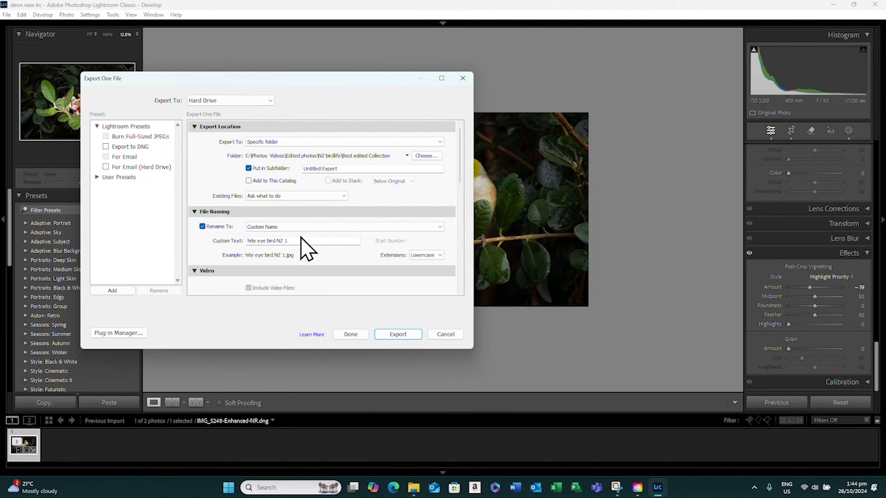
{"action": "left_click", "coordinate": [448, 335]}
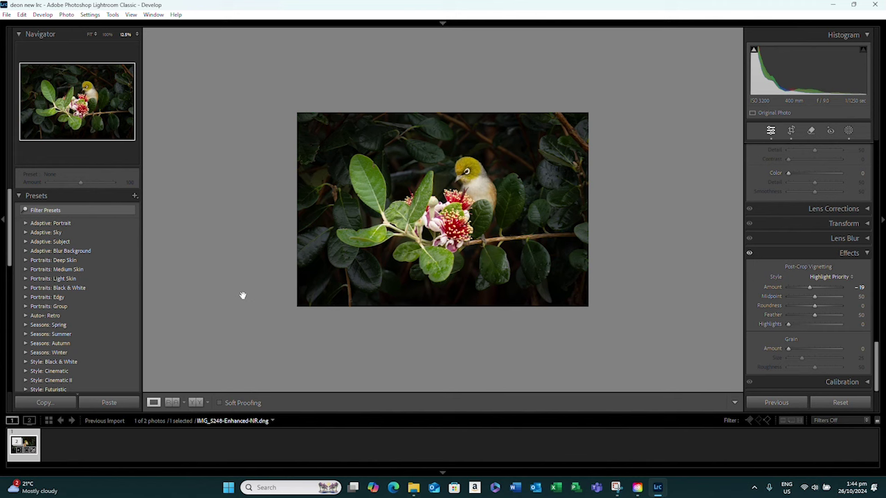